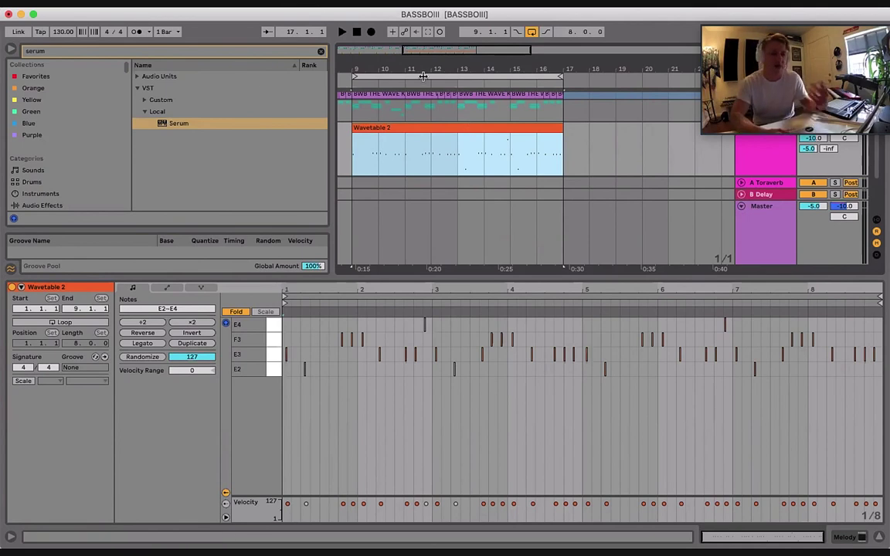
Enlarge the arrangement area above the clip editor and select the Wavetable 2 clip
left_click_drag(426, 69, 418, 109)
left_click(436, 153)
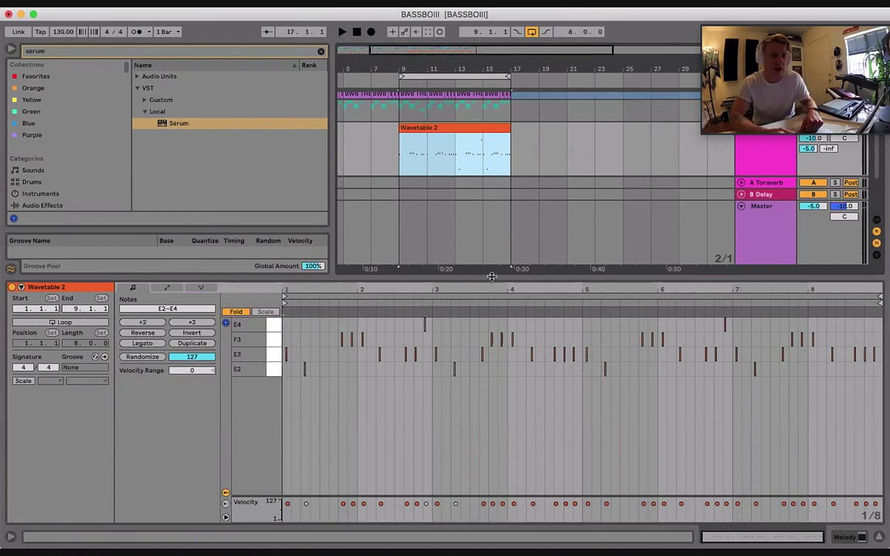
left_click_drag(490, 276, 478, 425)
left_click(413, 156)
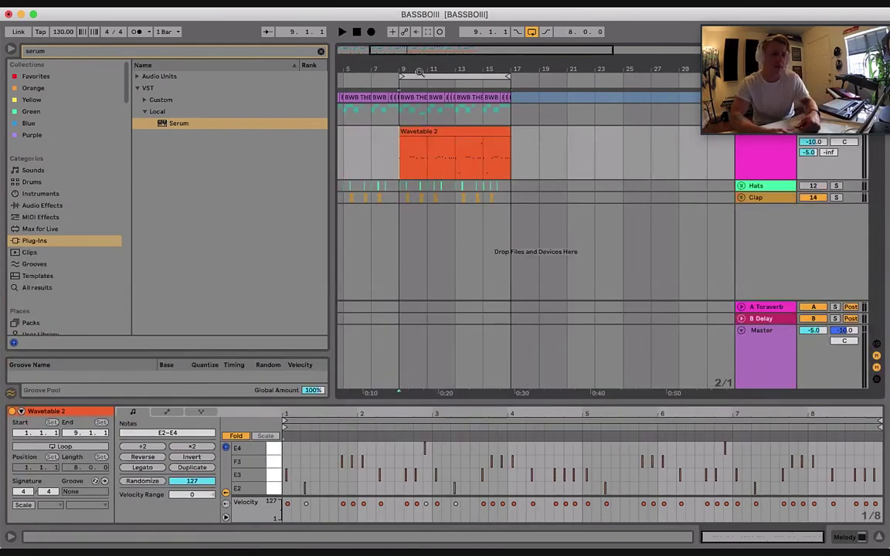
left_click_drag(418, 71, 420, 91)
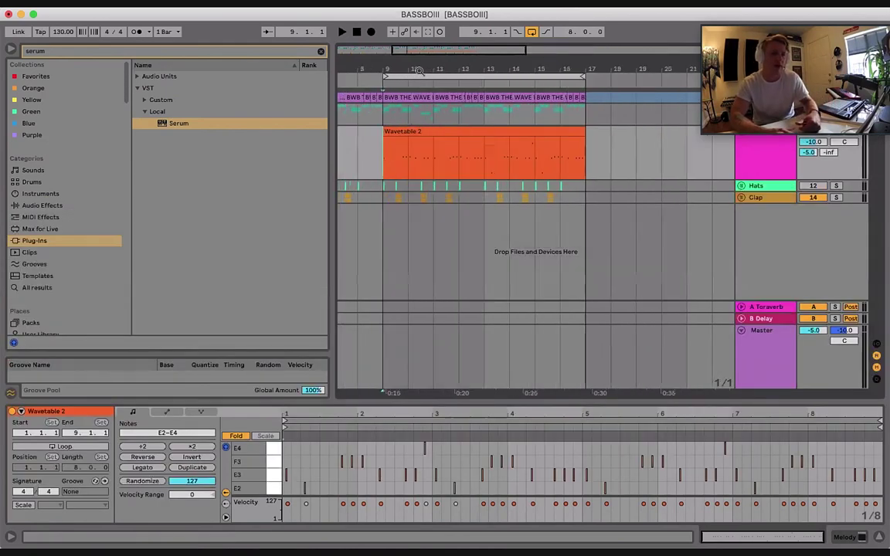
left_click(494, 131)
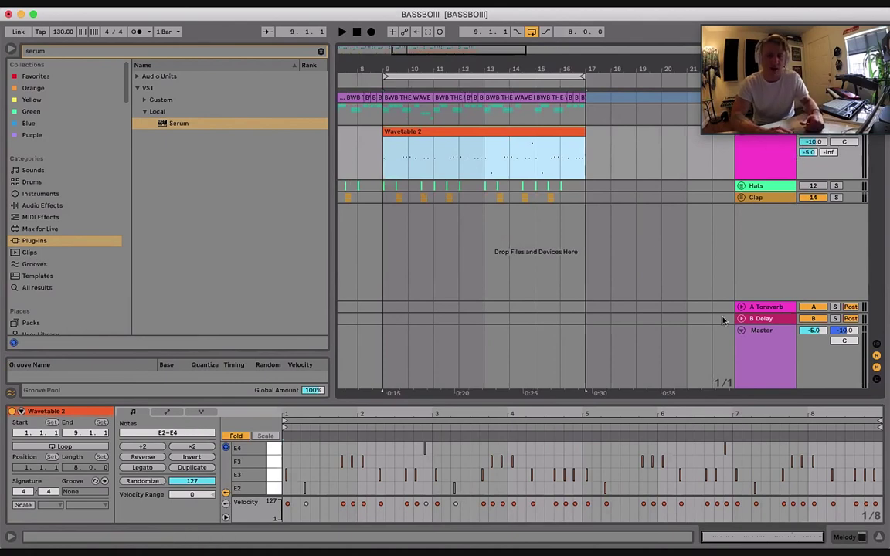
Open the Melody track's Serum plug-in window and briefly audition the Init patch
key("shift+Tab")
left_click(40, 413)
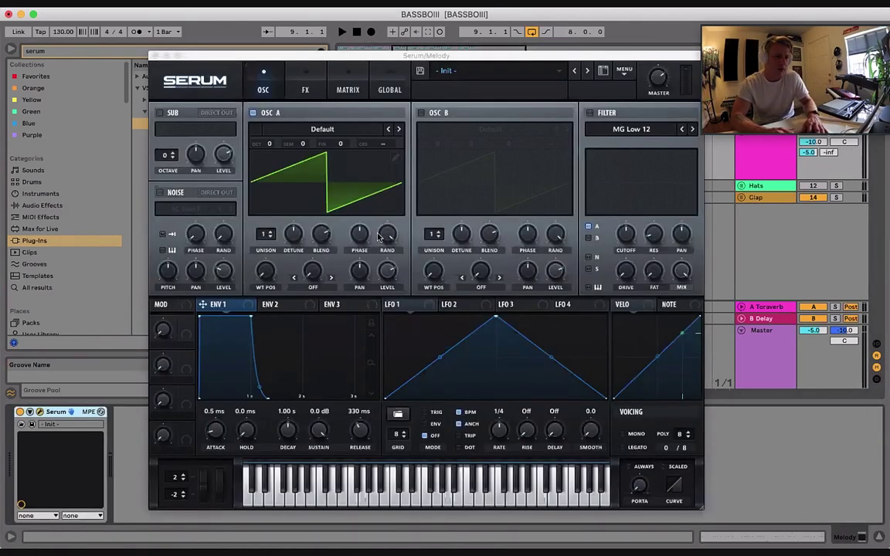
key("space")
key("space")
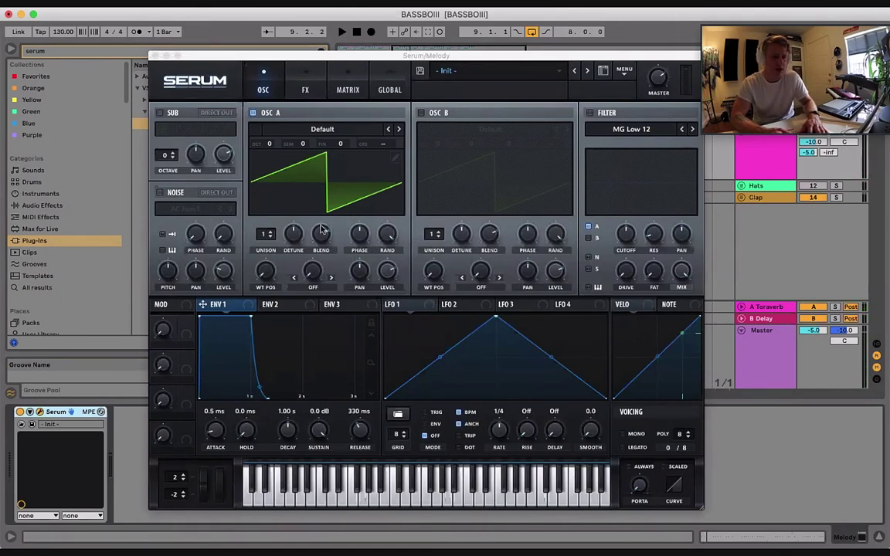
Load the Basic Shapes wavetable into oscillator A
left_click(338, 129)
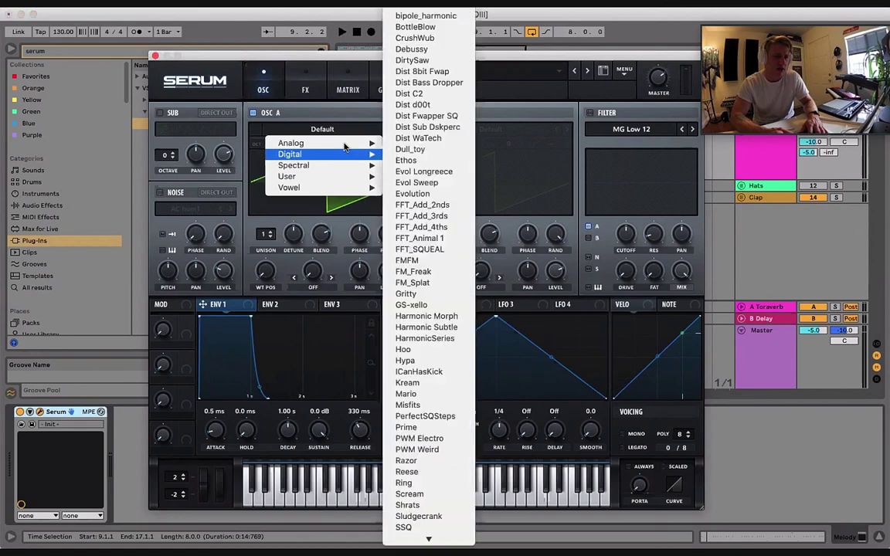
mouse_move(355, 145)
left_click(421, 137)
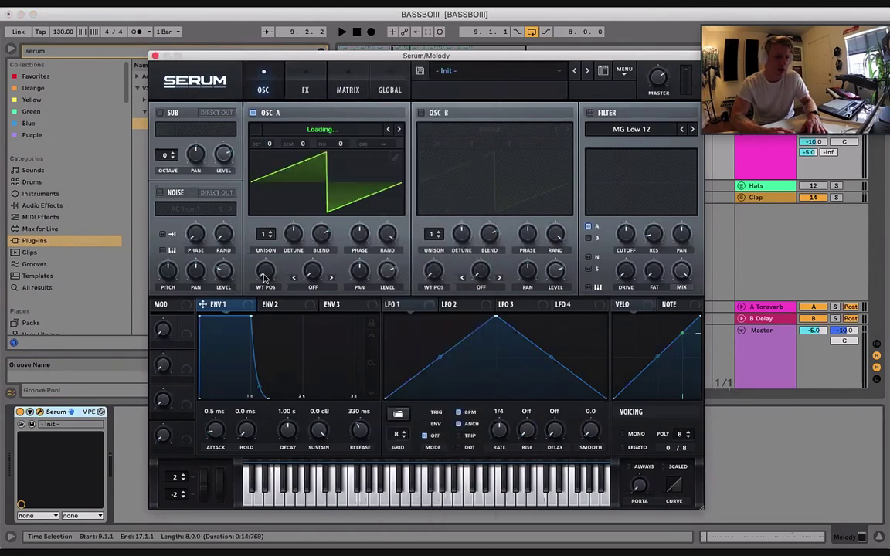
Enable oscillator B with 24% volume, 4 unison voices and an octave of -1
left_click(421, 113)
left_click_drag(554, 270, 522, 296)
left_click_drag(434, 234, 434, 220)
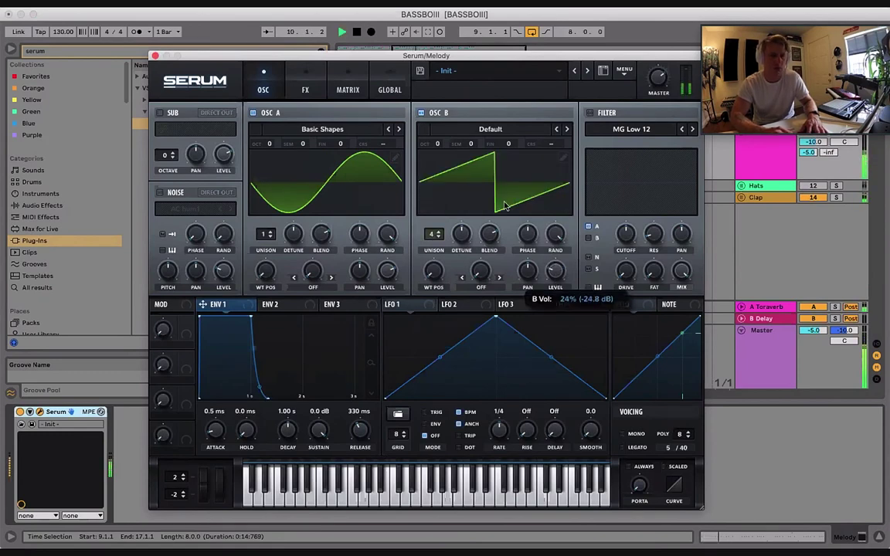
left_click_drag(436, 144, 443, 166)
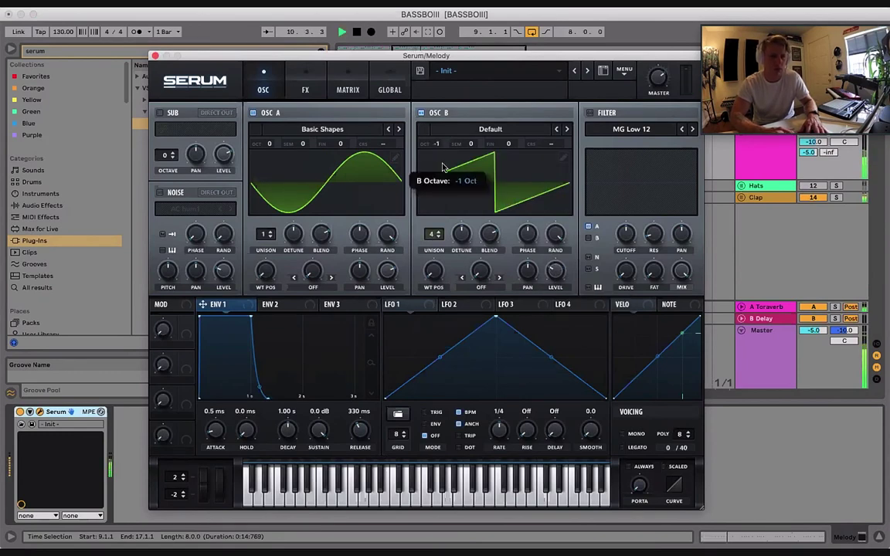
Set oscillator B to 5 unison voices and adjust its unison detune
left_click_drag(437, 235, 454, 249)
left_click(439, 233)
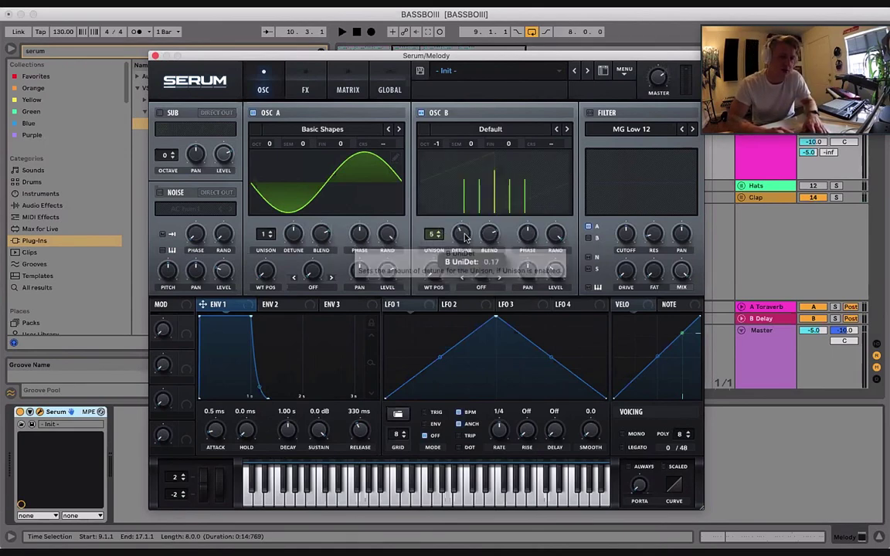
mouse_move(462, 238)
left_mouse_down()
mouse_move(462, 262)
mouse_move(487, 264)
mouse_move(468, 227)
left_mouse_up()
During playback, set oscillator B's volume to 60%, raise oscillator A's level and set A's octave to +1
key("space")
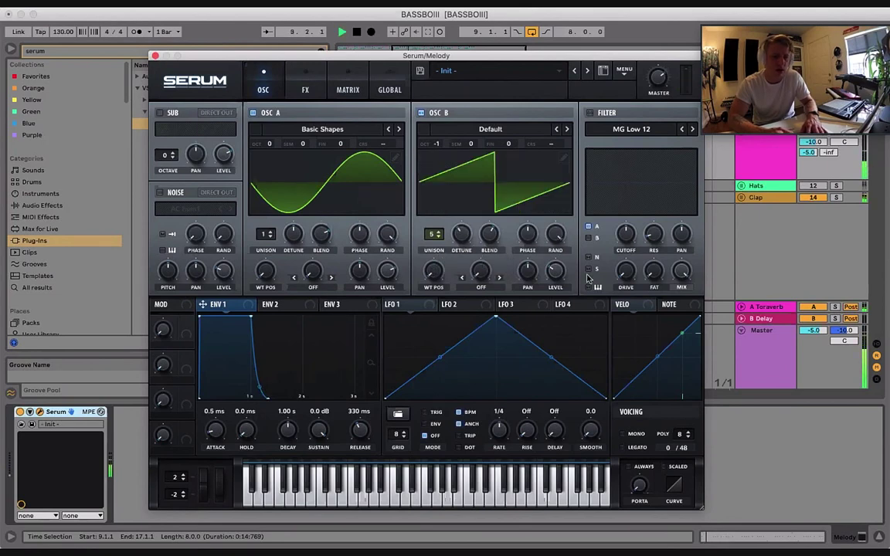
left_click_drag(552, 282, 570, 246)
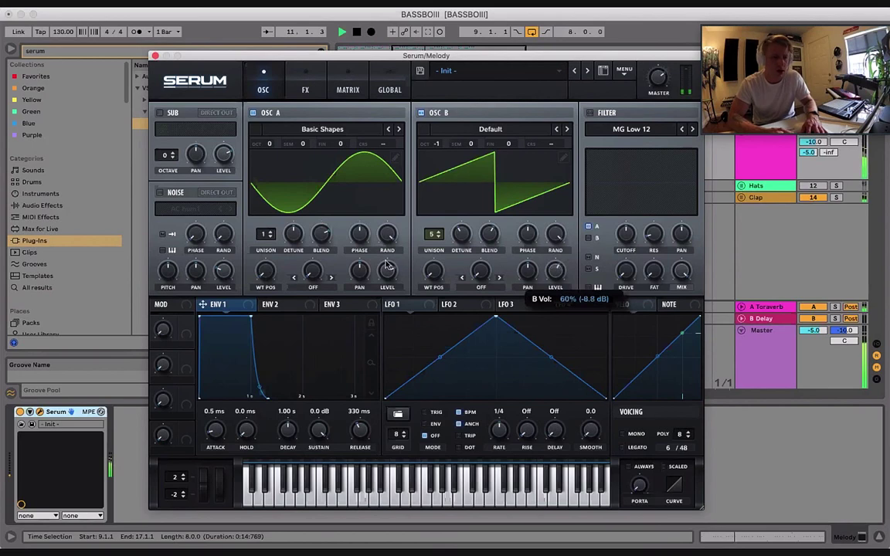
left_click_drag(387, 267, 388, 254)
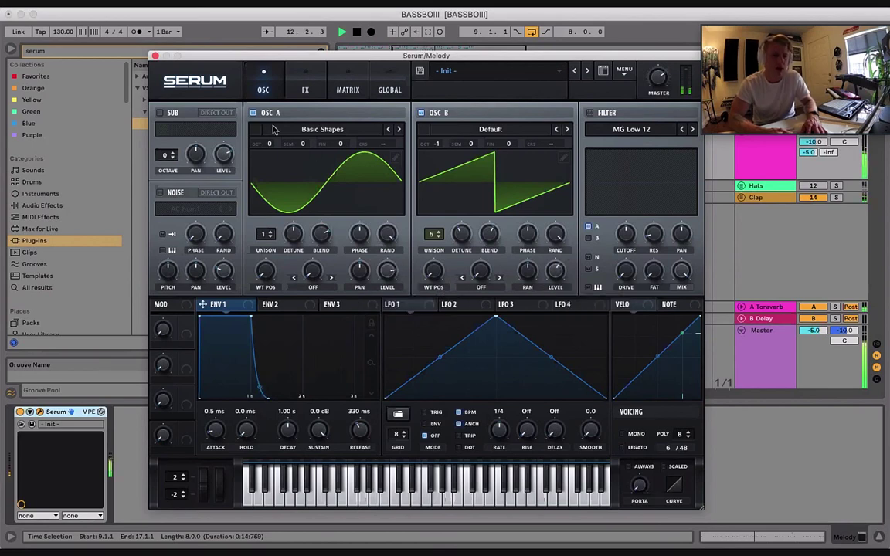
left_click_drag(269, 144, 268, 136)
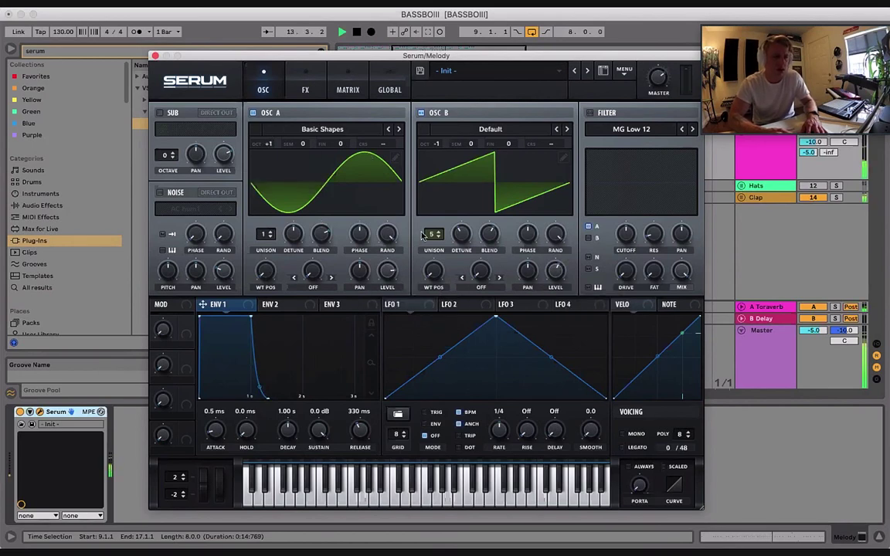
Add a Hall reverb to the Serum patch with the wet mix at 31%
left_click(305, 89)
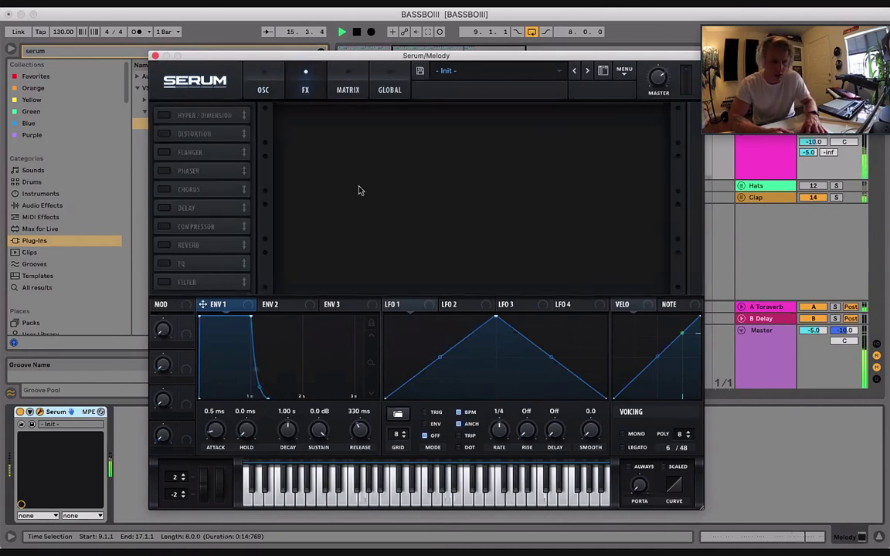
left_click(166, 245)
left_click_drag(639, 114, 640, 104)
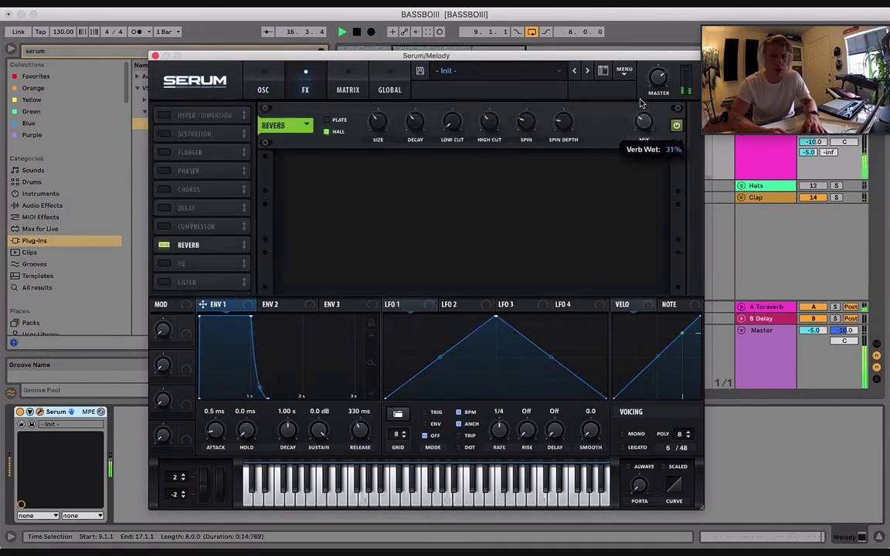
Try out a flanger, and a multiband compressor with a threshold of -22.7 dB, in Serum's effects rack
left_click(164, 153)
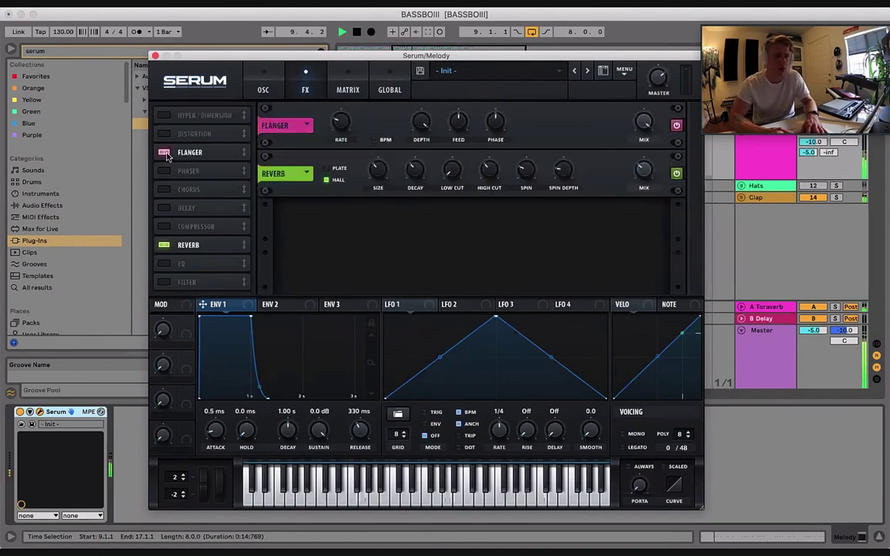
left_click(166, 154)
left_click(165, 227)
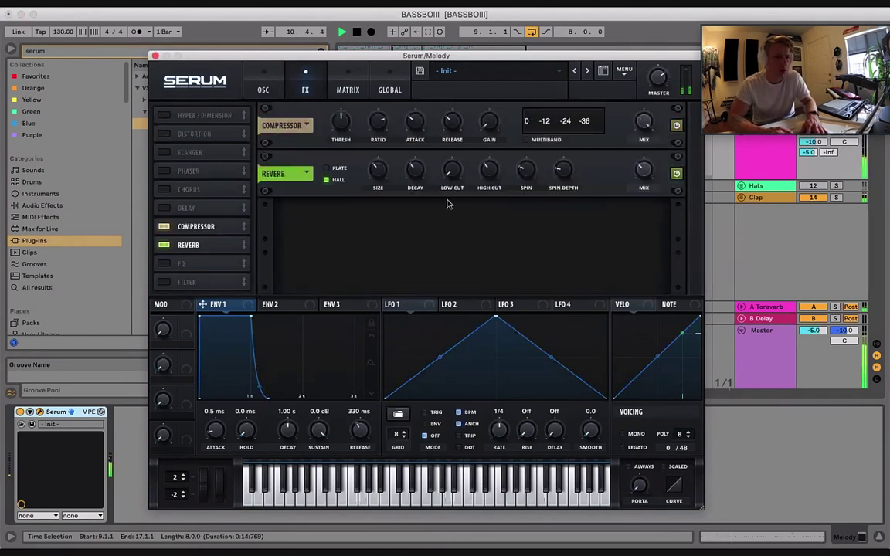
left_click_drag(343, 139, 338, 152)
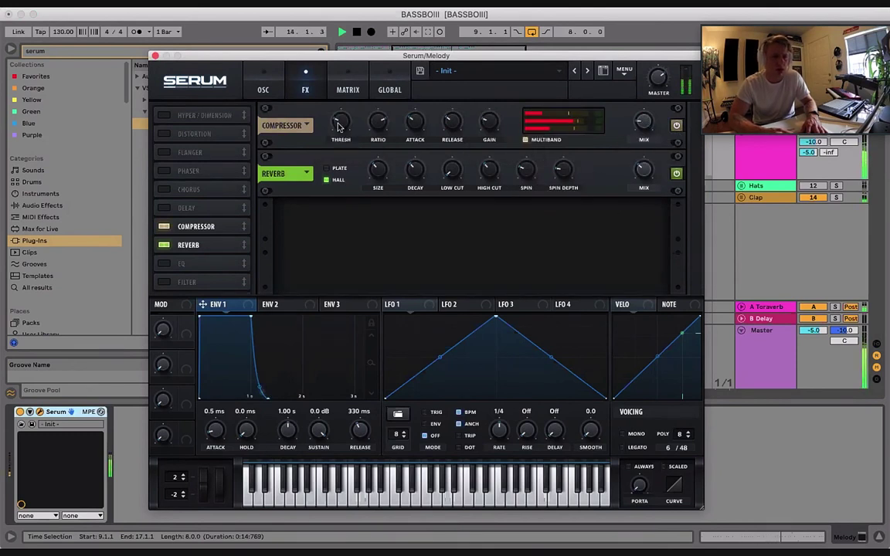
left_click_drag(339, 126, 338, 128)
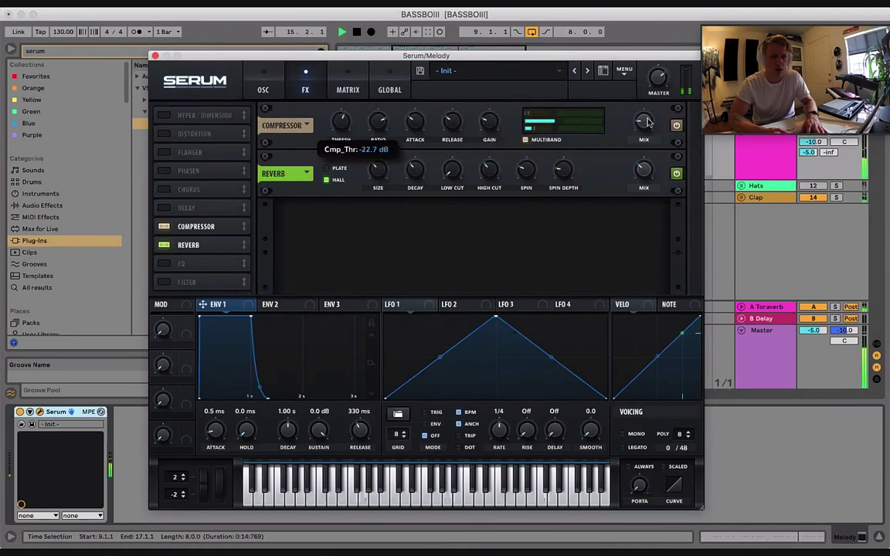
key("super+z")
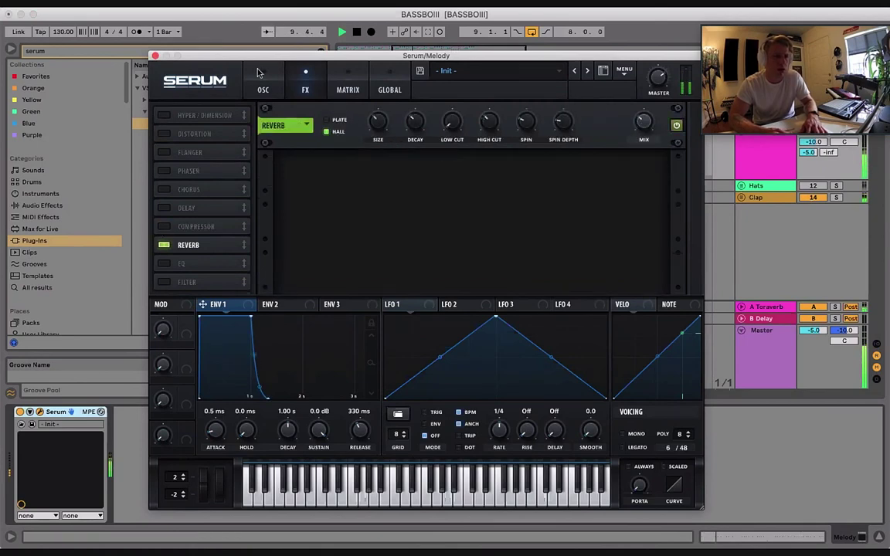
Enable the MG Low 12 filter for oscillators A and B, and modulate its adjusted cutoff with Envelope 1
left_click(260, 73)
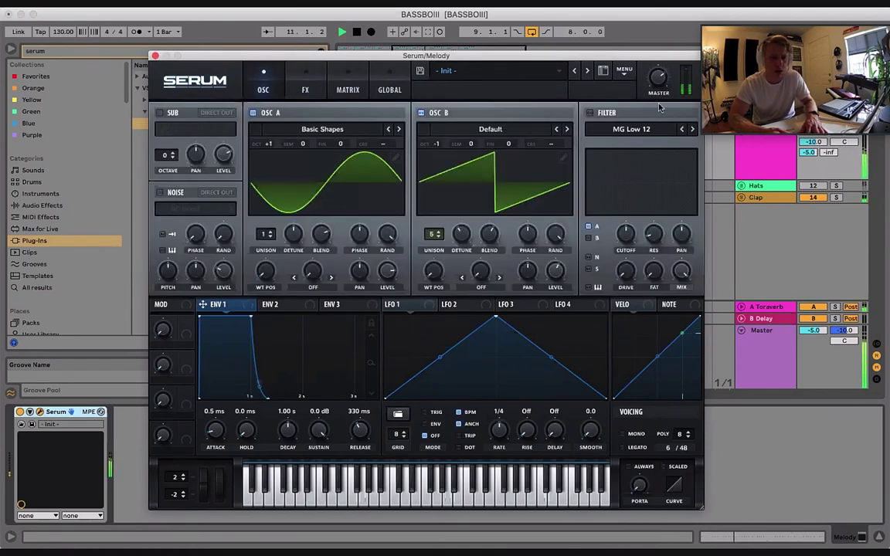
left_click(590, 113)
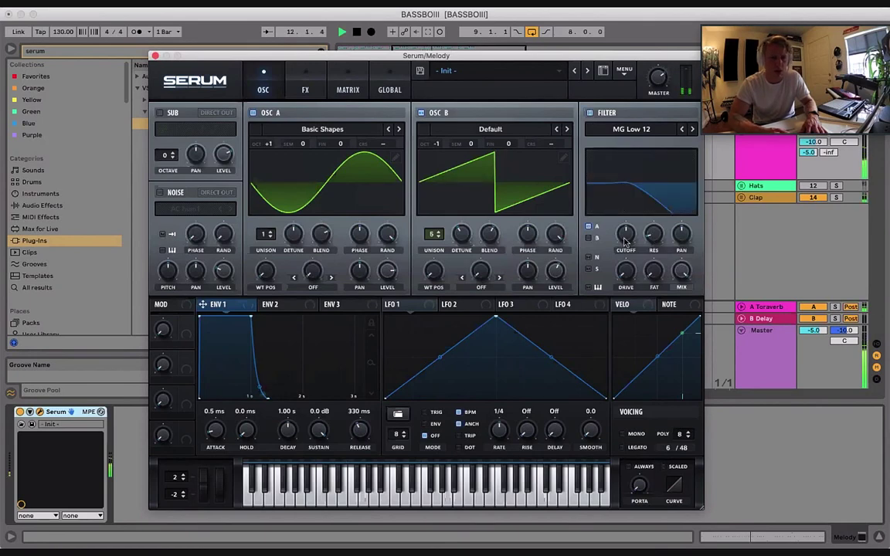
left_click(589, 238)
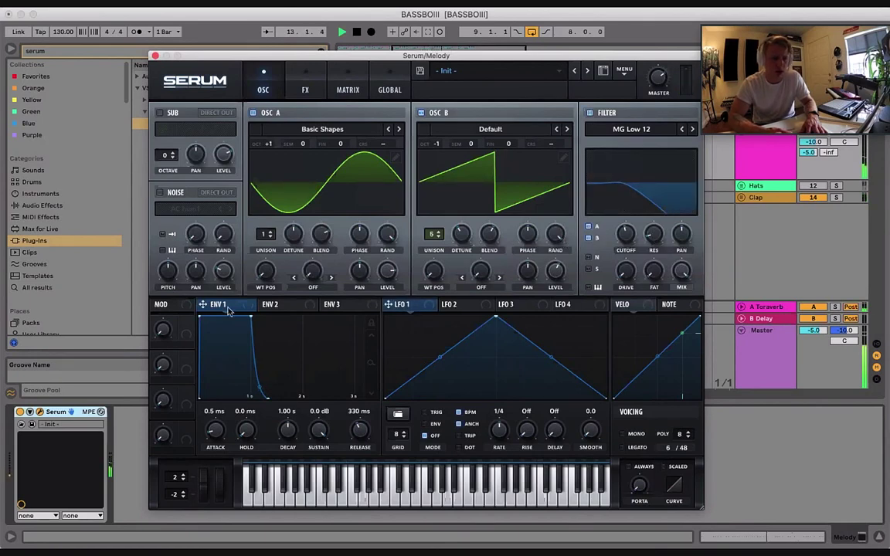
left_click_drag(220, 306, 619, 211)
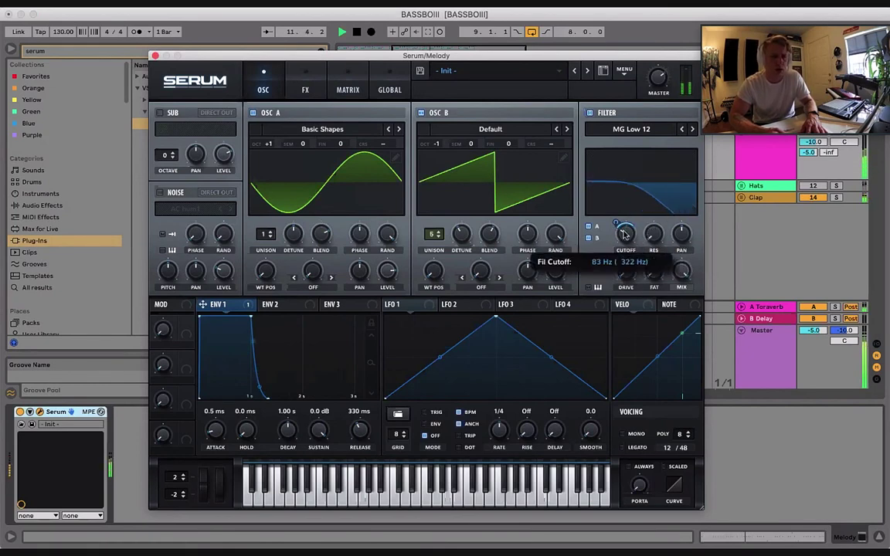
left_click_drag(624, 234, 634, 216)
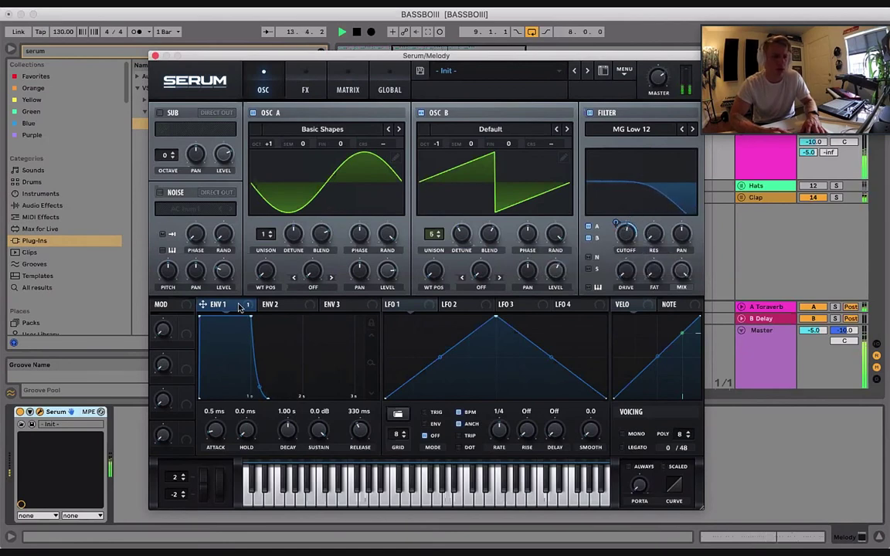
Enable the noise oscillator with the AC hum1 sample and lower its level
left_click(160, 192)
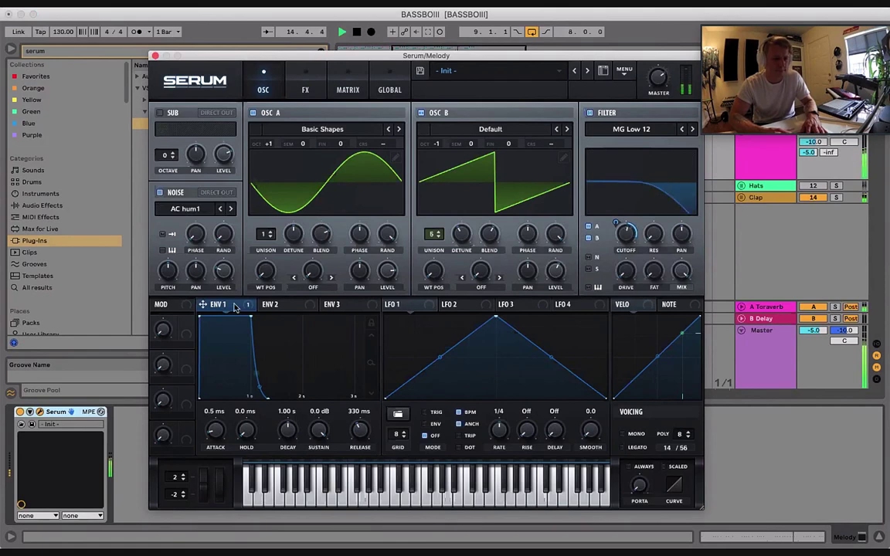
left_click_drag(225, 275, 214, 289)
Try Serum's built-in delay effect alongside the reverb
left_click(316, 90)
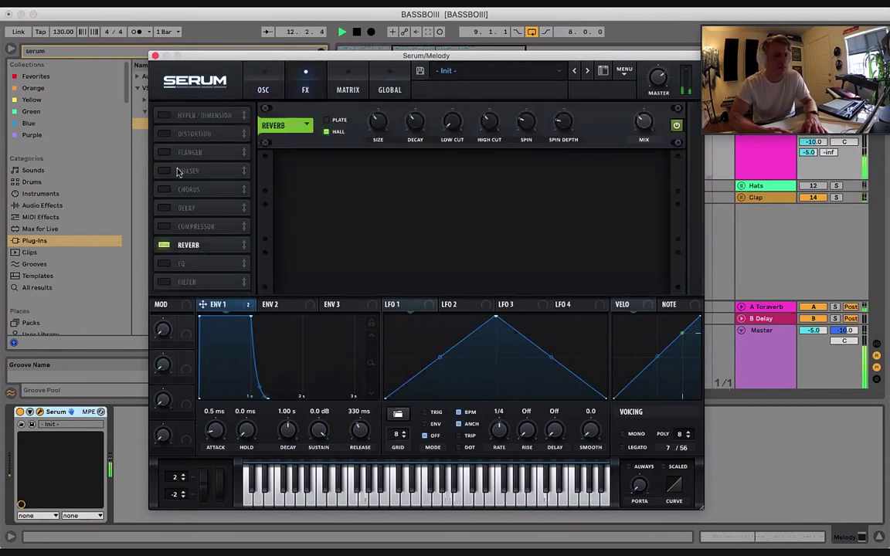
left_click(193, 209)
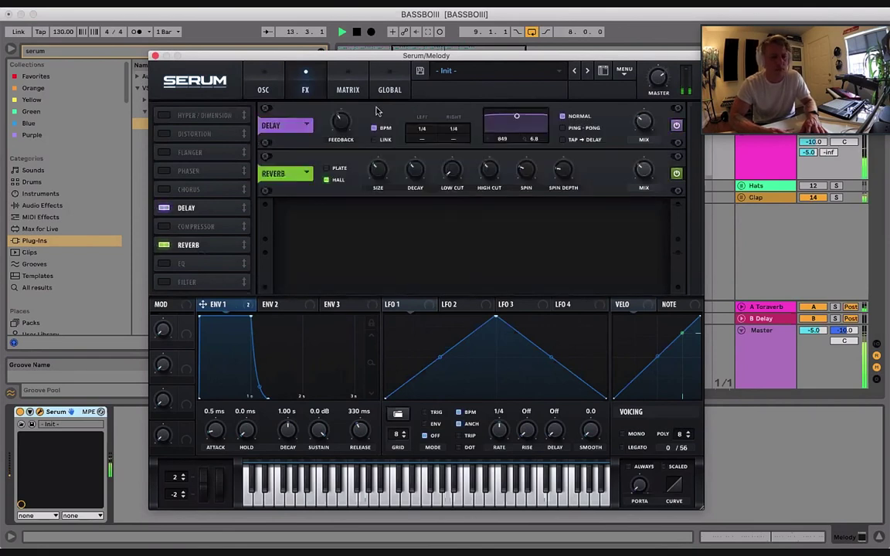
left_click(164, 209)
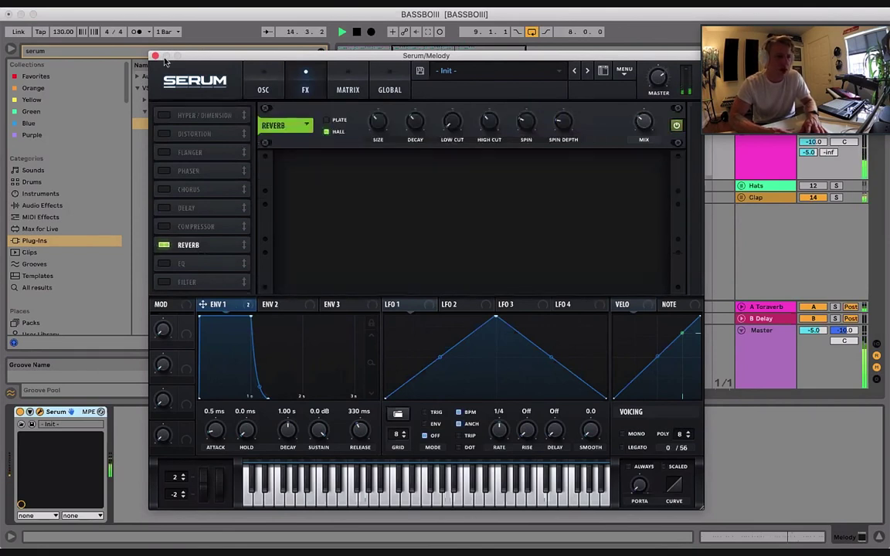
Close the Serum window, search the audio effects for delay, and load the Delay effect after Serum on the Melody track
left_click(155, 57)
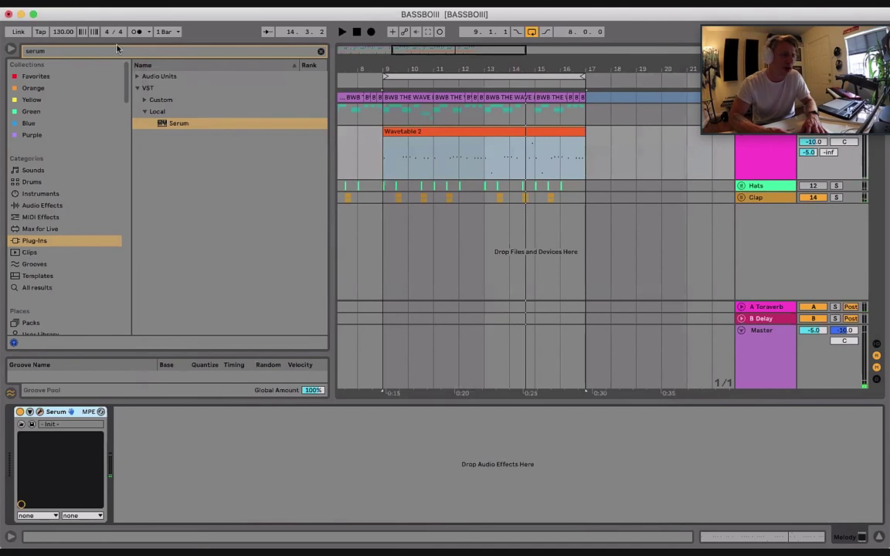
left_click(53, 53)
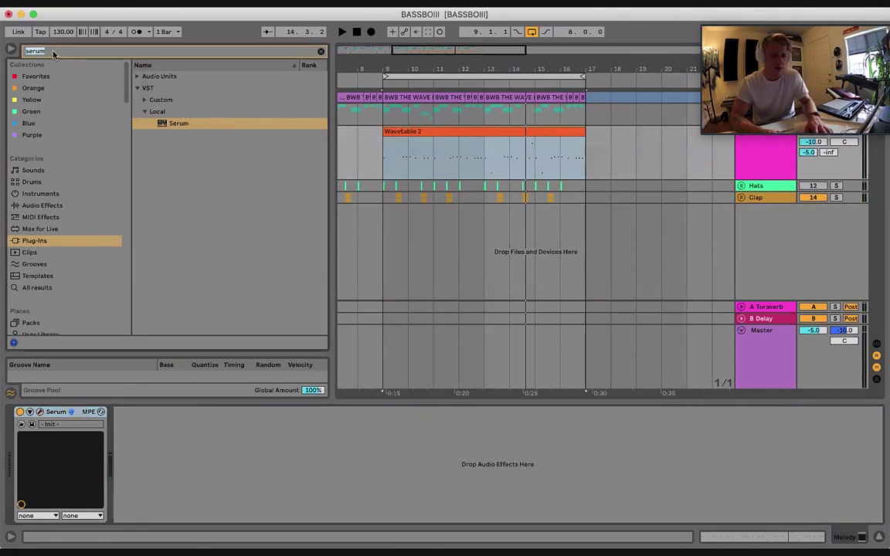
type("delay")
left_click(31, 205)
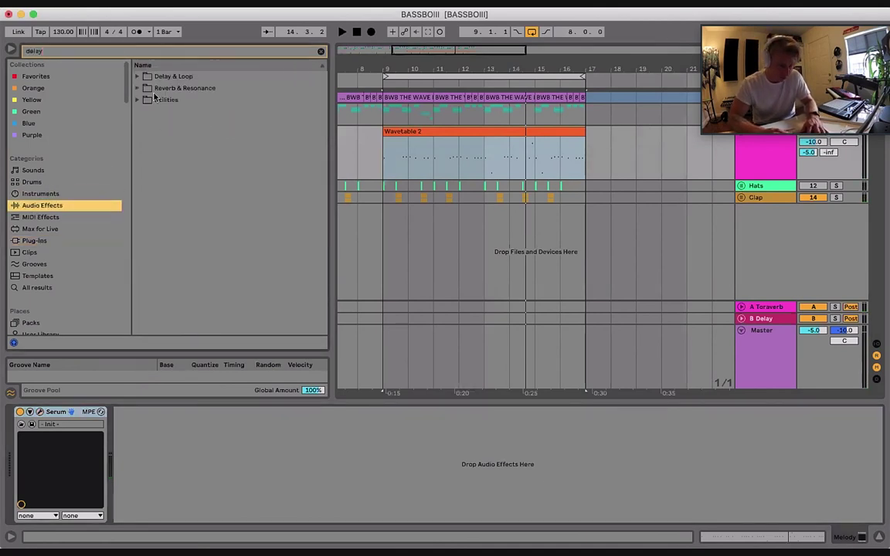
left_click(137, 76)
left_click(168, 101)
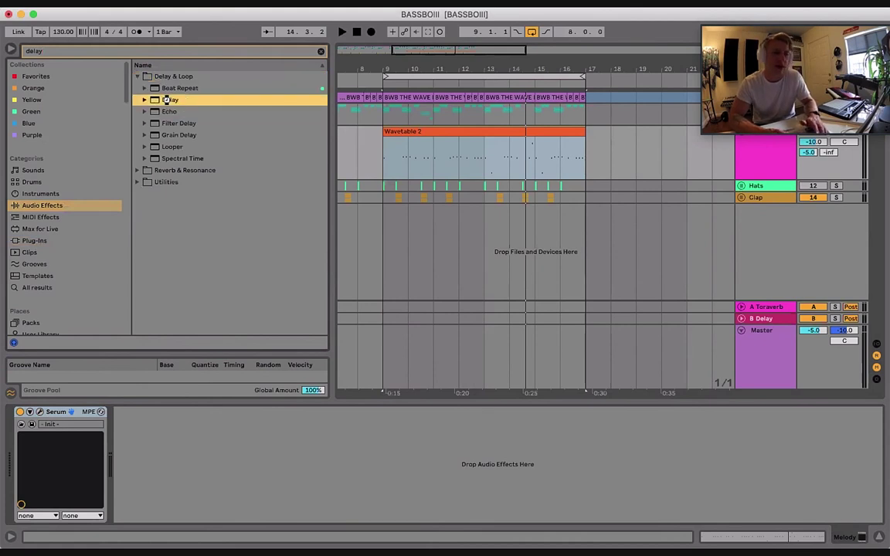
double_click(168, 101)
Set the Delay's time to 2 sixteenths, feedback to 0%, dry/wet to 20% and filter frequency to about 10.8 kHz
left_click(183, 442)
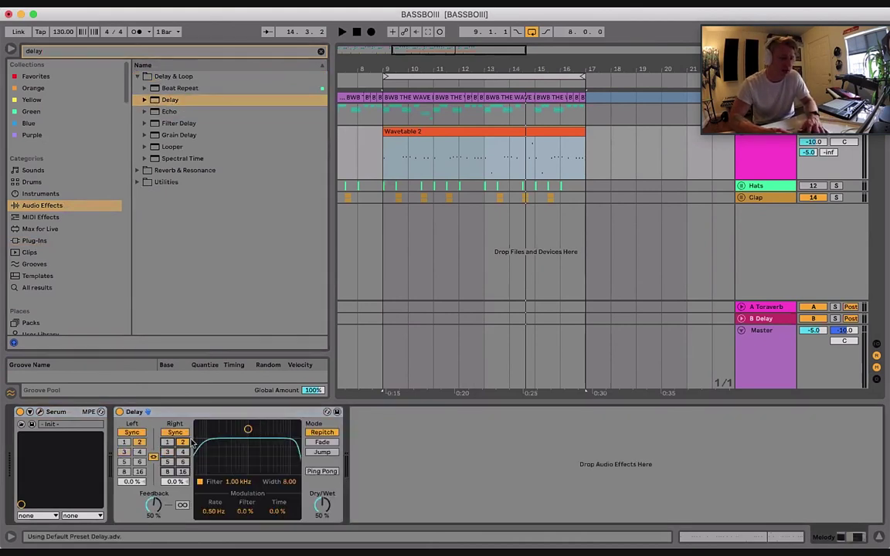
left_click_drag(248, 429, 276, 430)
left_click_drag(154, 508, 153, 507)
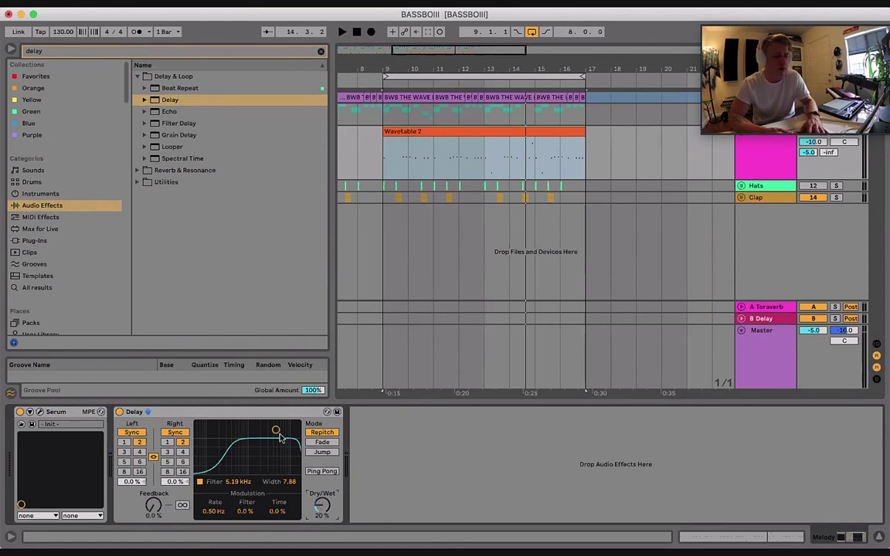
key("space")
left_click_drag(280, 438, 288, 430)
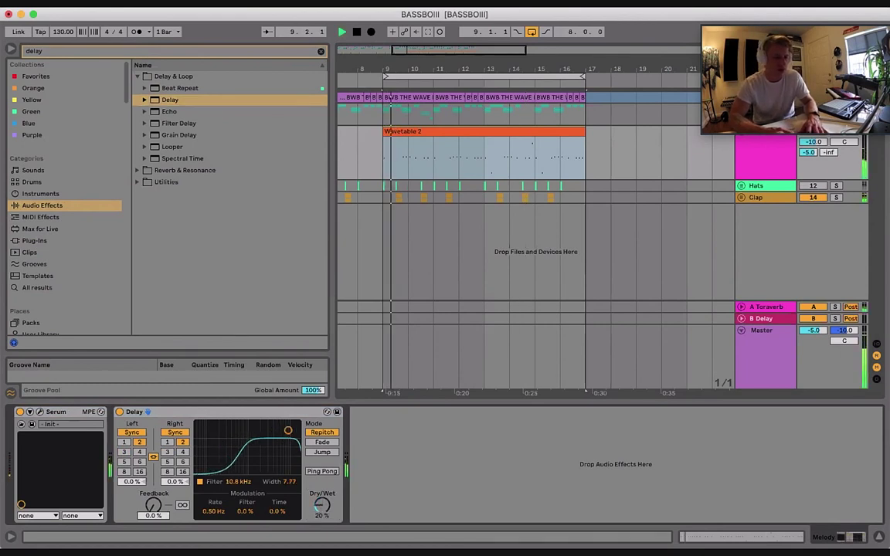
key("space")
Refine the Delay during playback: feedback 10%, filter frequency 50 Hz with width about 8.11, and dry/wet 20%
key("space")
left_click_drag(154, 505, 153, 488)
key("space")
key("space")
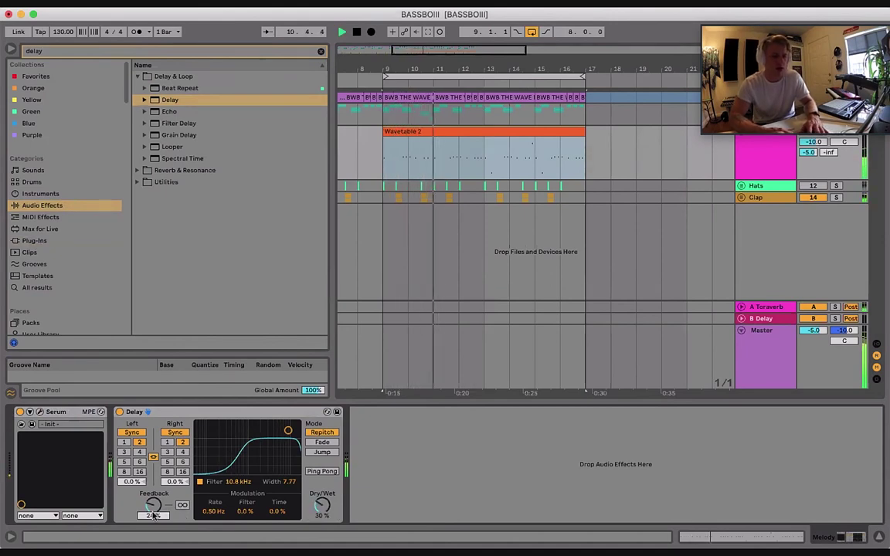
type("10")
key("Return")
left_click_drag(288, 431, 197, 429)
left_click_drag(333, 511, 332, 521)
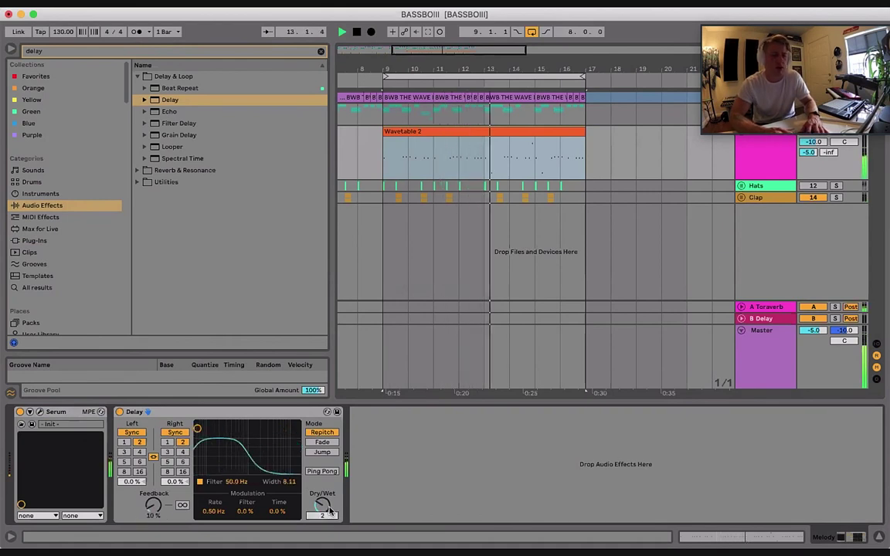
Raise the Melody track's volume to -6 dB
left_click(811, 144)
key("Up")
key("Up")
key("Up")
key("Up")
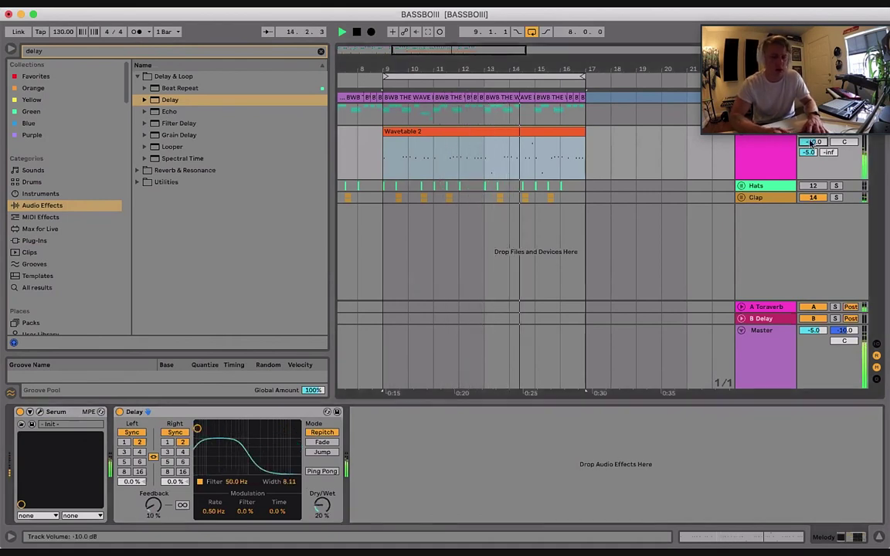
Try the Melody track's Toraverb send at 0 dB and fully off
left_click(808, 154)
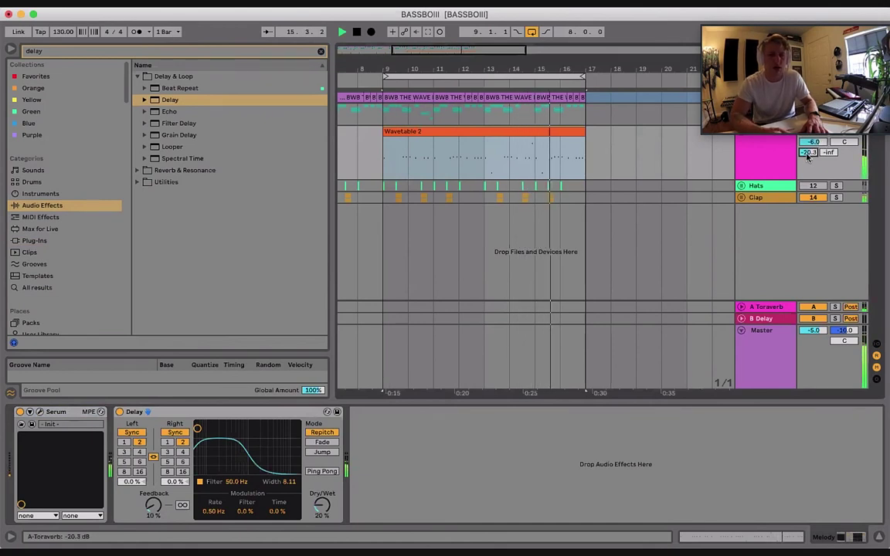
type("0")
left_click_drag(808, 155, 810, 147)
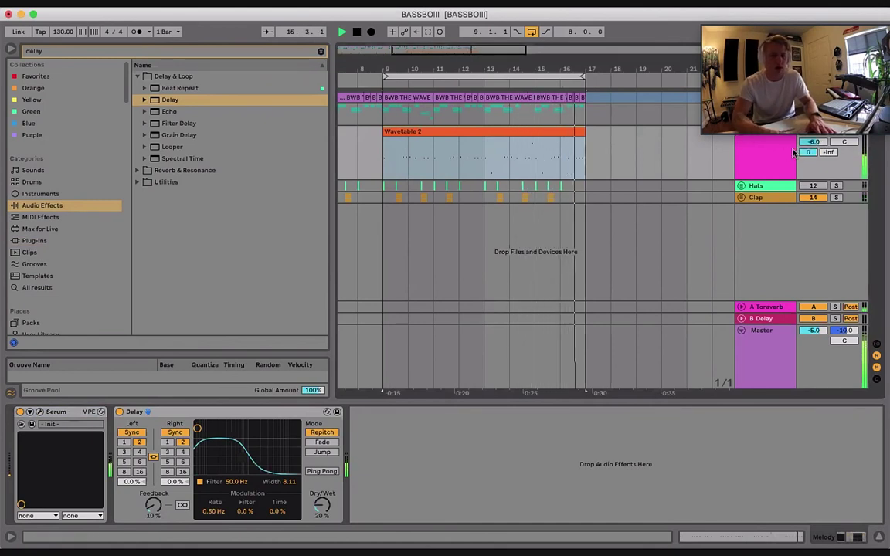
left_click(458, 131)
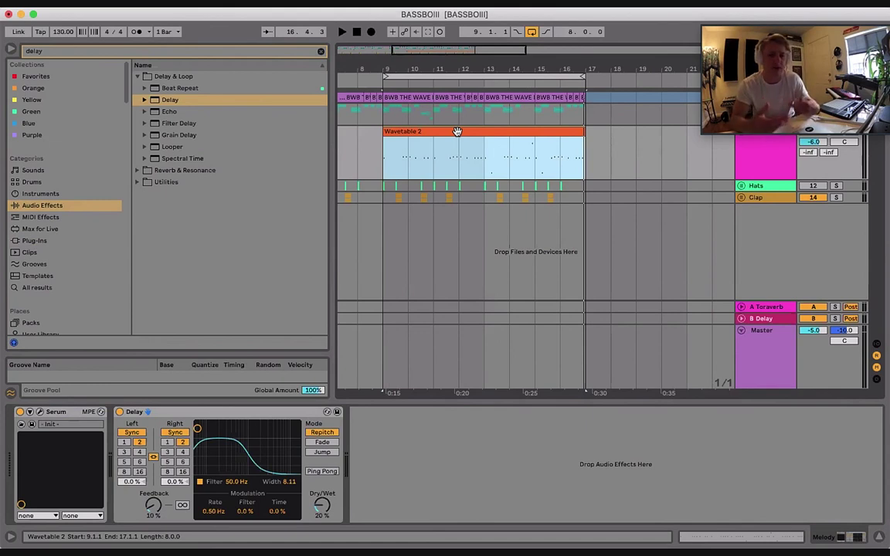
left_click(816, 153)
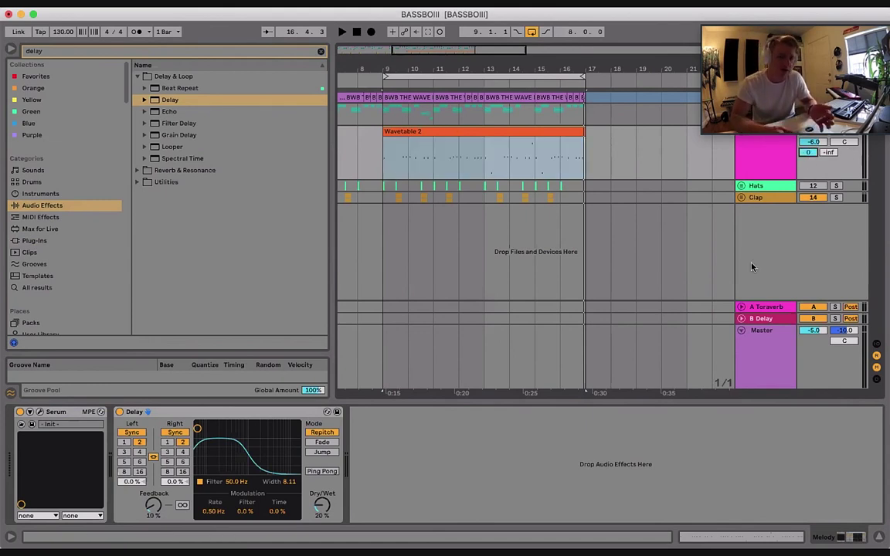
Set the Melody track's send to the Toraverb return to -10 dB
left_click(756, 176)
left_click(810, 153)
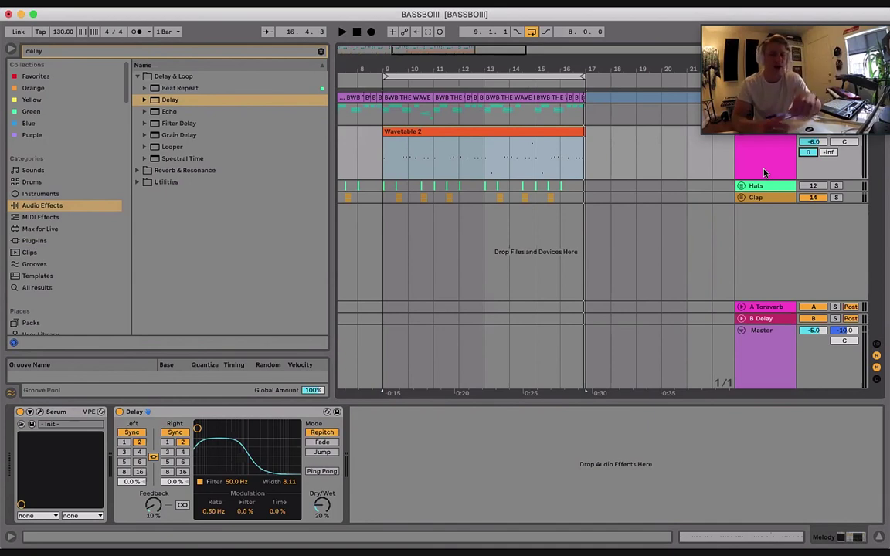
left_click(810, 144)
left_click_drag(810, 144, 810, 158)
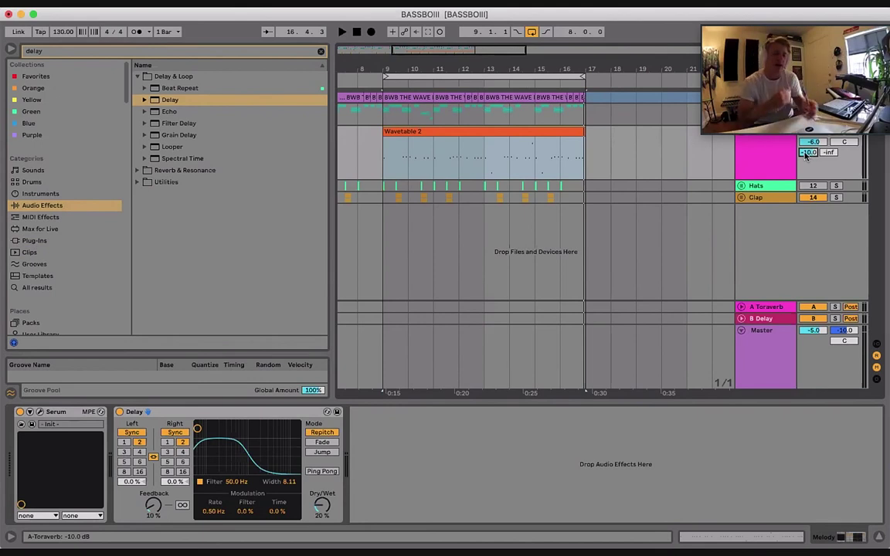
Expand the A Toraverb return track and set its volume to -10 dB
left_click(711, 155)
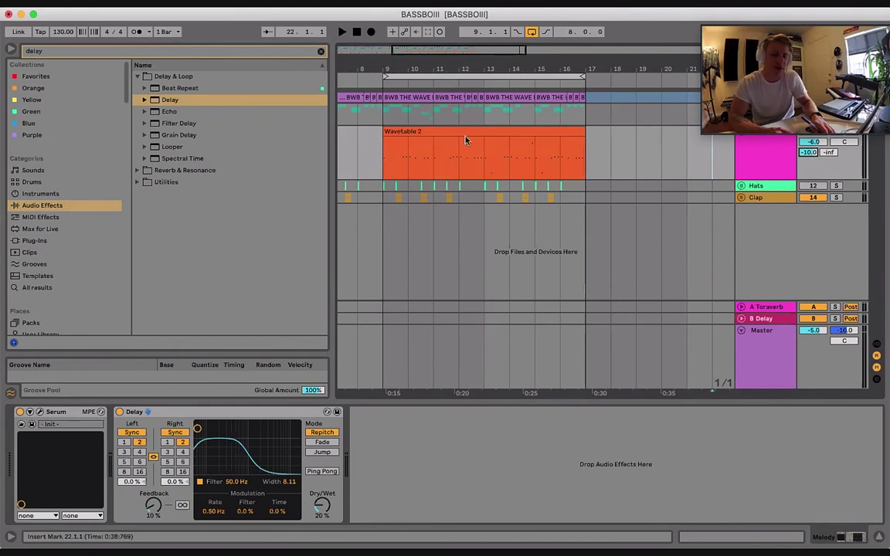
left_click_drag(402, 159, 573, 166)
left_click(743, 307)
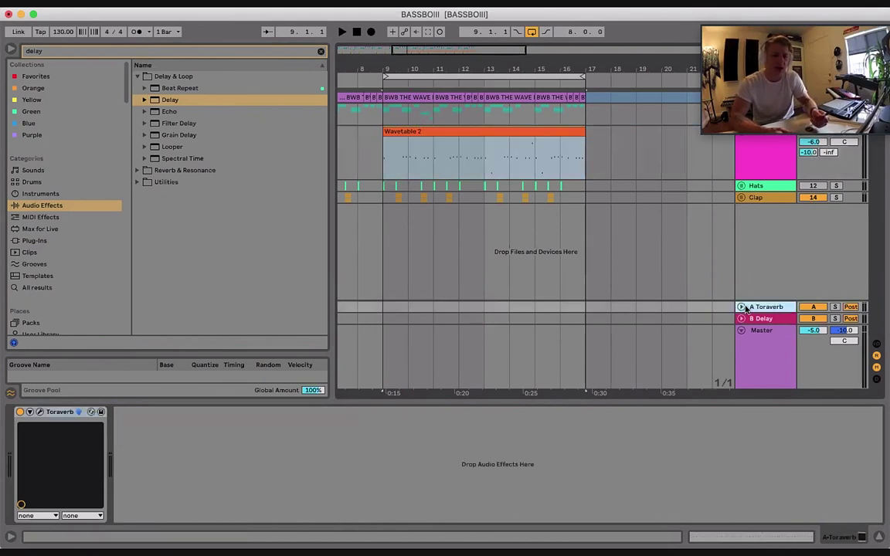
left_click_drag(403, 74, 403, 68)
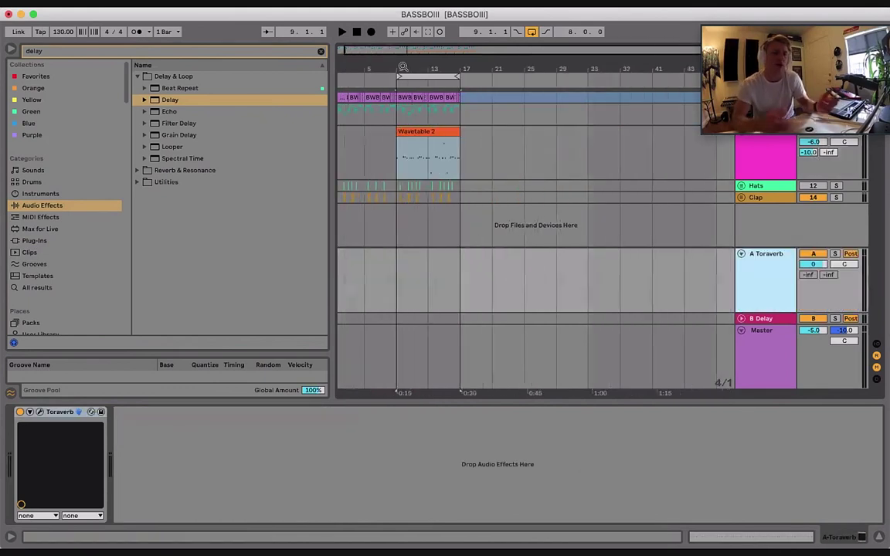
scroll(425, 130, "left", 1)
left_click(440, 128)
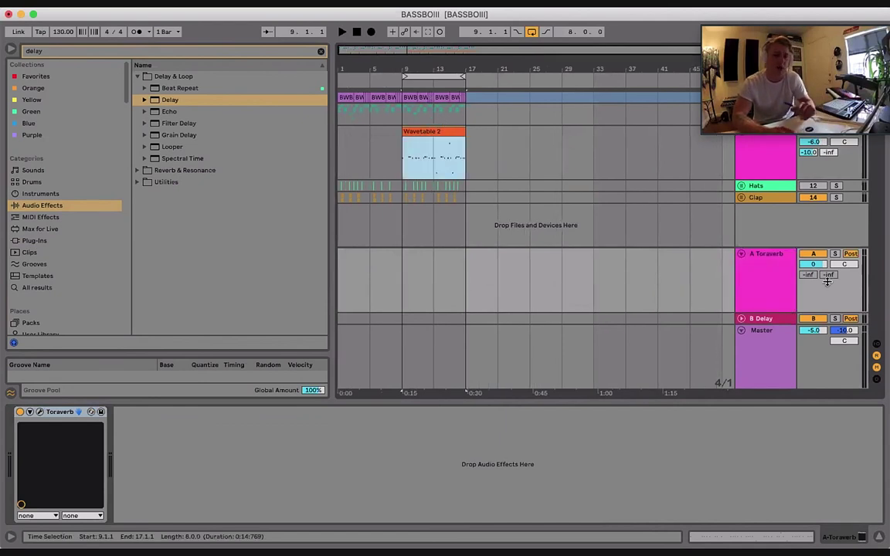
left_click(772, 288)
left_click(766, 340)
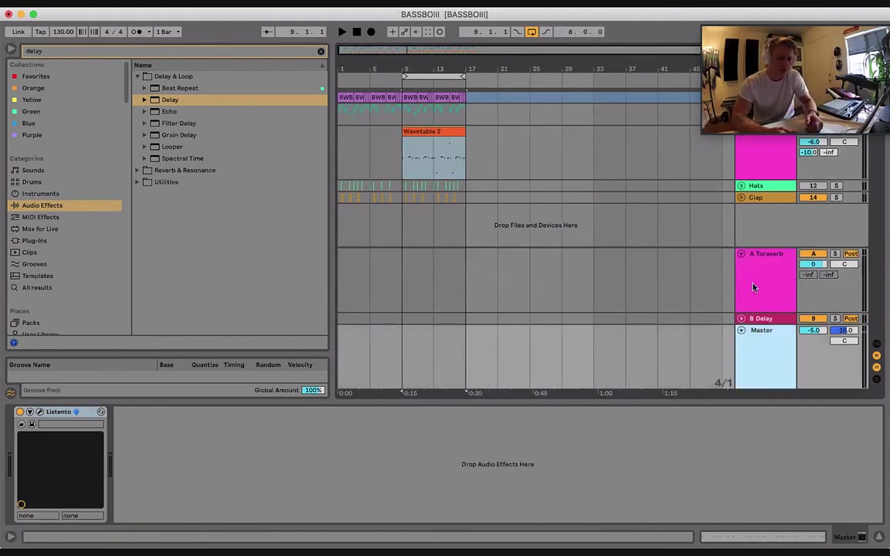
left_click(753, 288)
left_click(810, 265)
type("-10")
key("Return")
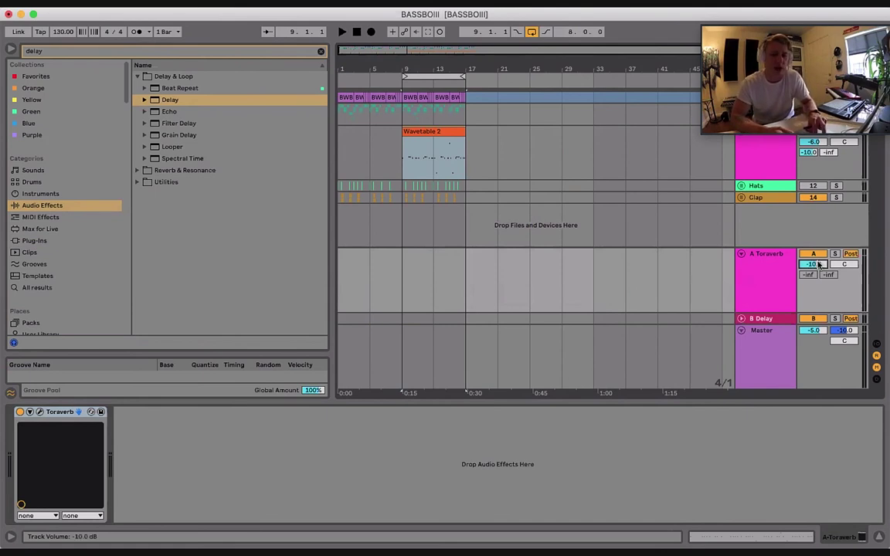
Lower the Toraverb return's volume to -inf dB while the loop plays
key("space")
left_click_drag(818, 265, 819, 340)
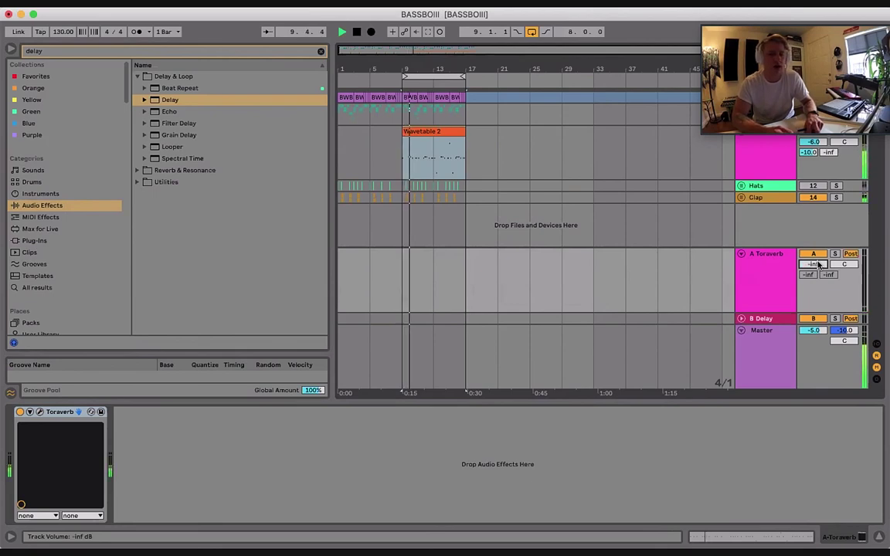
Open Serum's effects rack on the Melody track, toggle its reverb during playback, and close the plug-in
left_click(776, 166)
key("space")
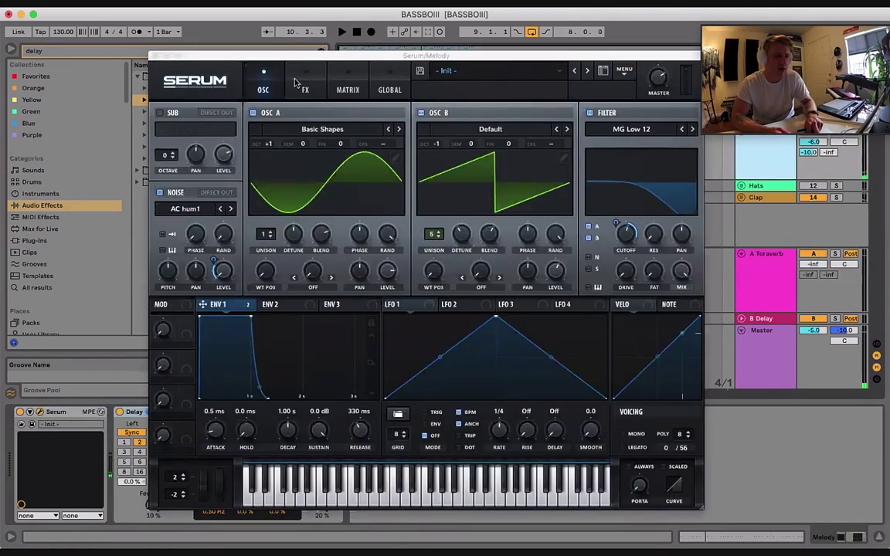
left_click(298, 84)
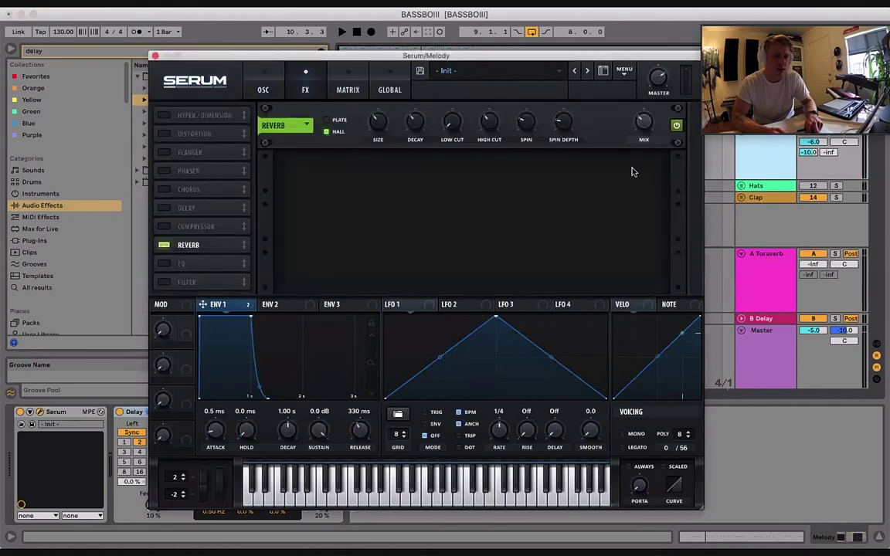
key("space")
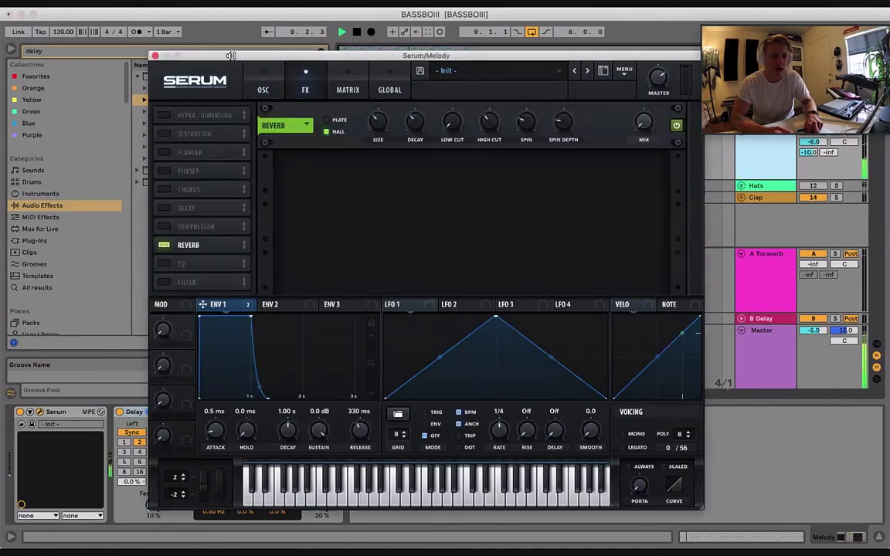
left_click(164, 245)
left_click(155, 55)
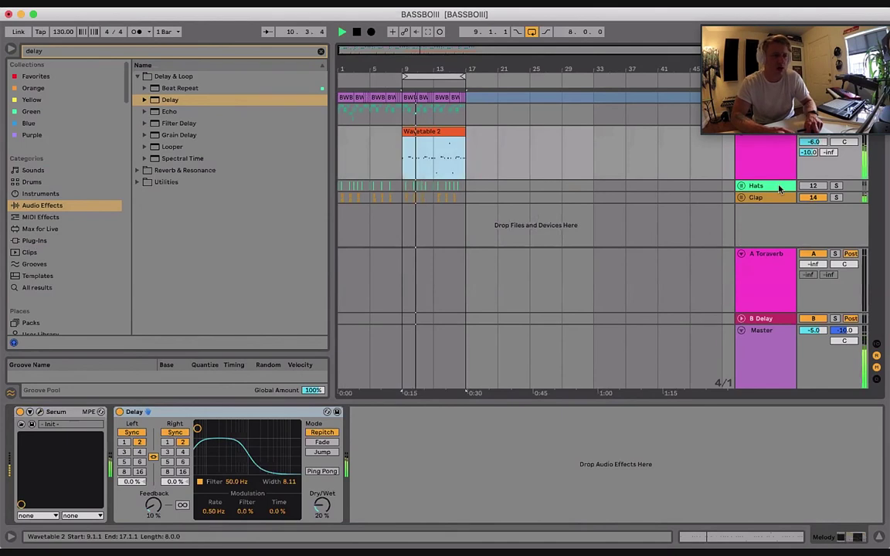
Set the Toraverb return's volume to -10 dB and play the Wavetable 2 clip from bar 9
left_click(761, 266)
left_click(816, 265)
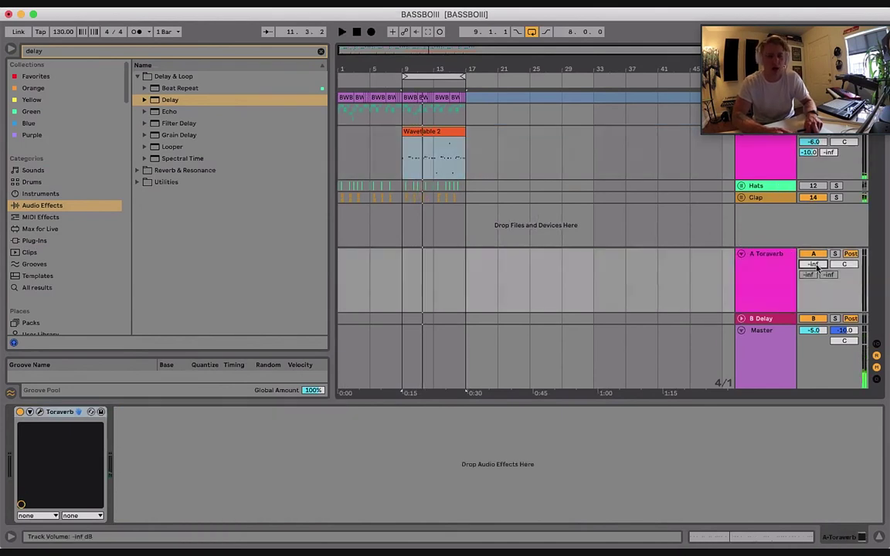
type("-10")
key("Return")
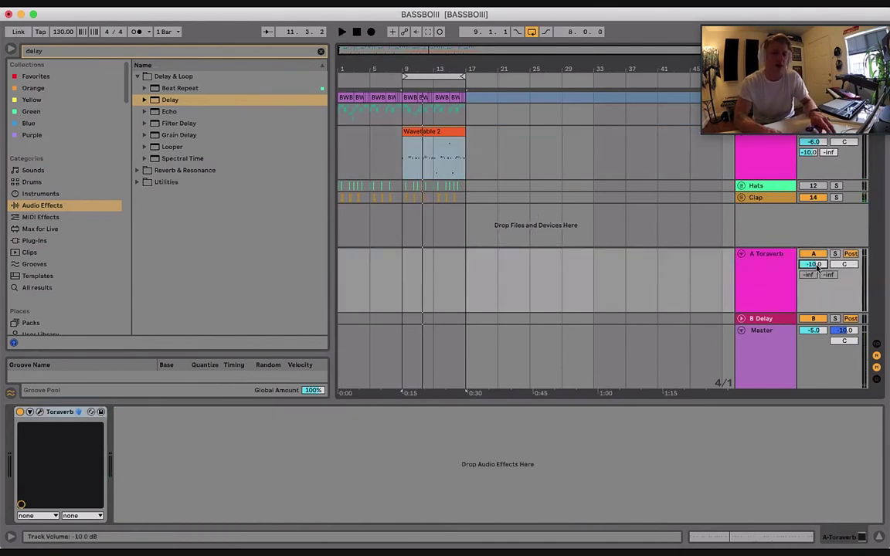
left_click(433, 131)
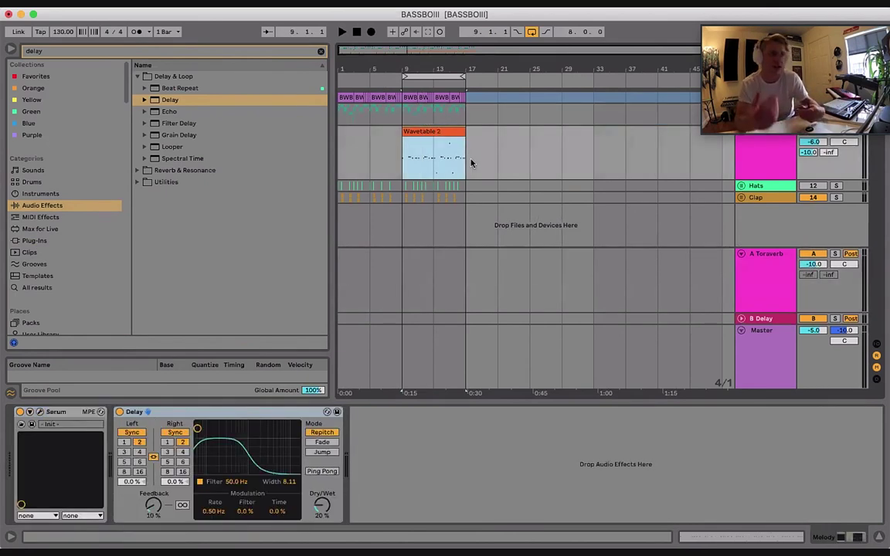
key("space")
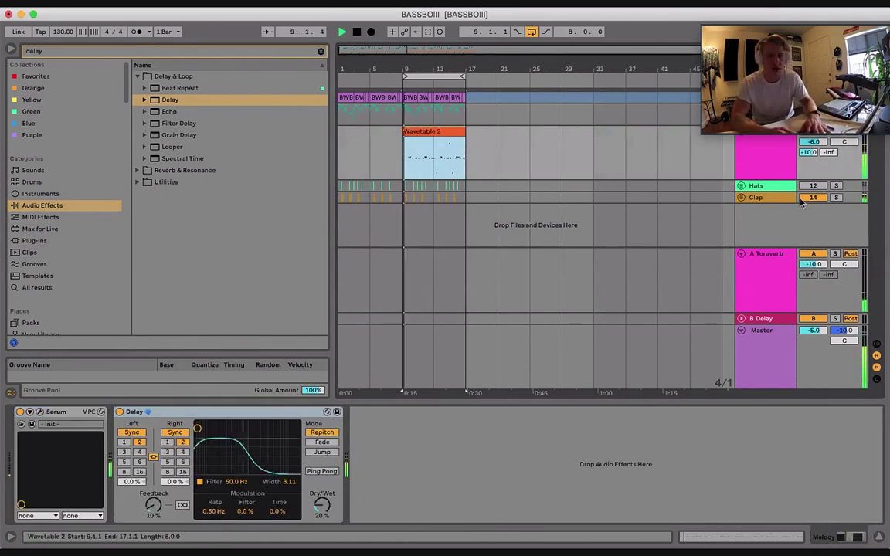
Insert a new MIDI track below the Melody track and copy the Wavetable 2 clip onto it at bar 9
double_click(417, 132)
left_click(762, 161)
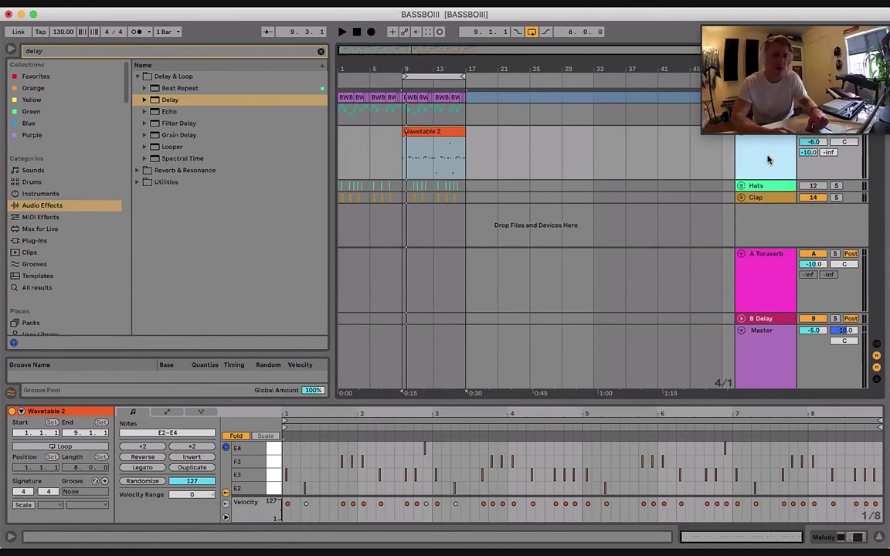
key("super+shift+t")
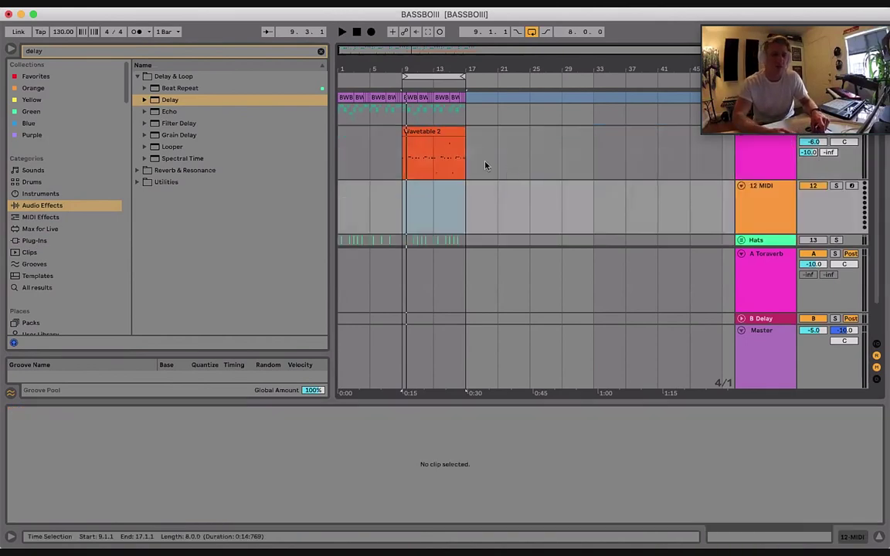
left_click_drag(417, 132, 441, 159)
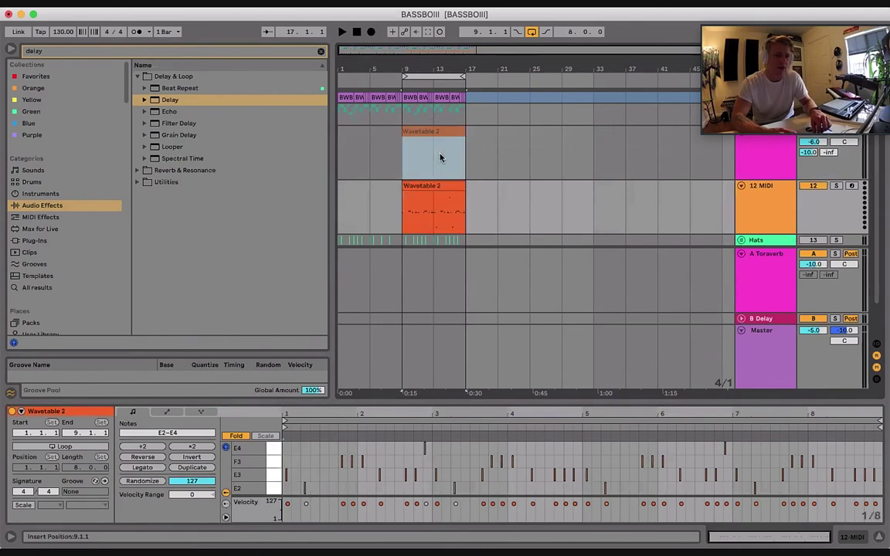
left_click(435, 188)
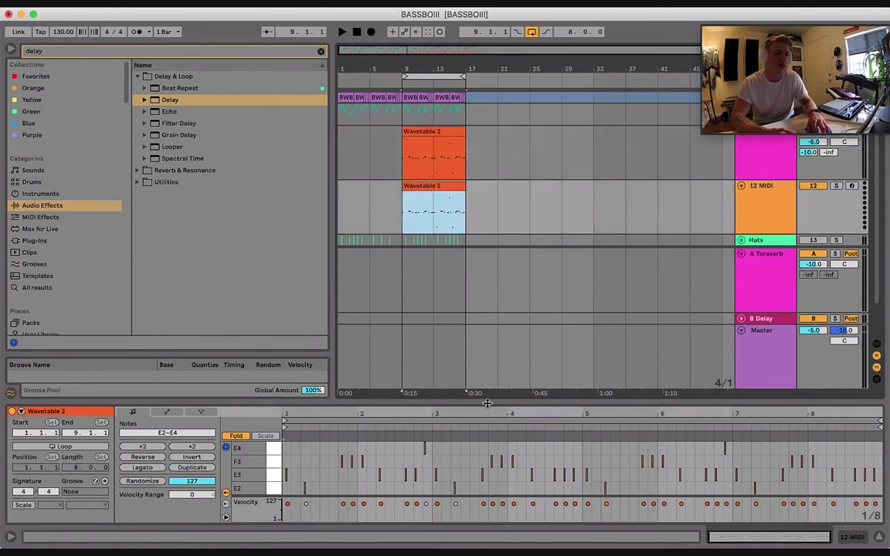
Freeze the Melody track
left_click_drag(488, 394, 487, 218)
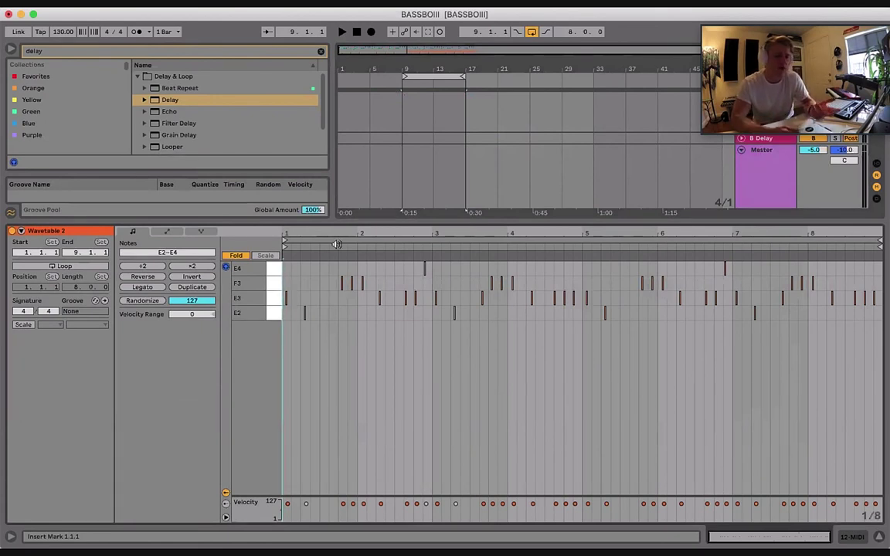
left_click_drag(455, 221, 457, 390)
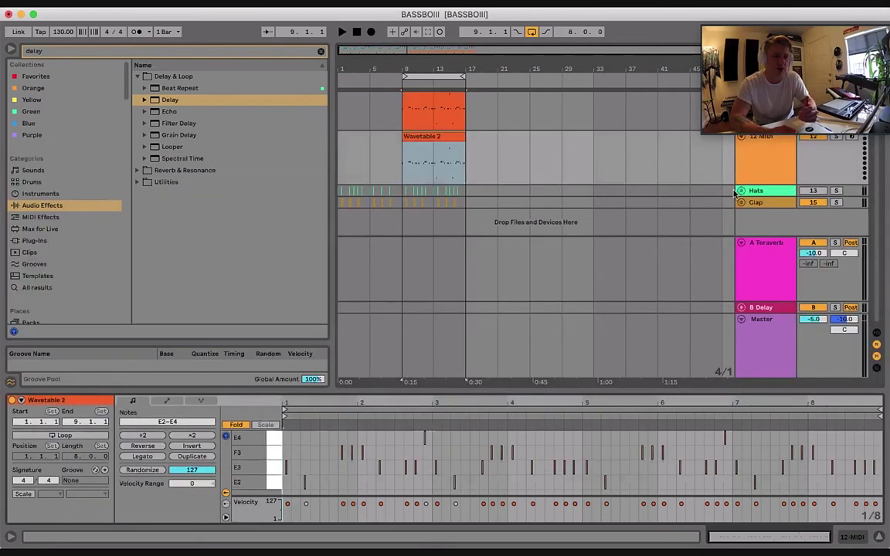
left_click(764, 151)
scroll(764, 151, "up", 3)
right_click(764, 150)
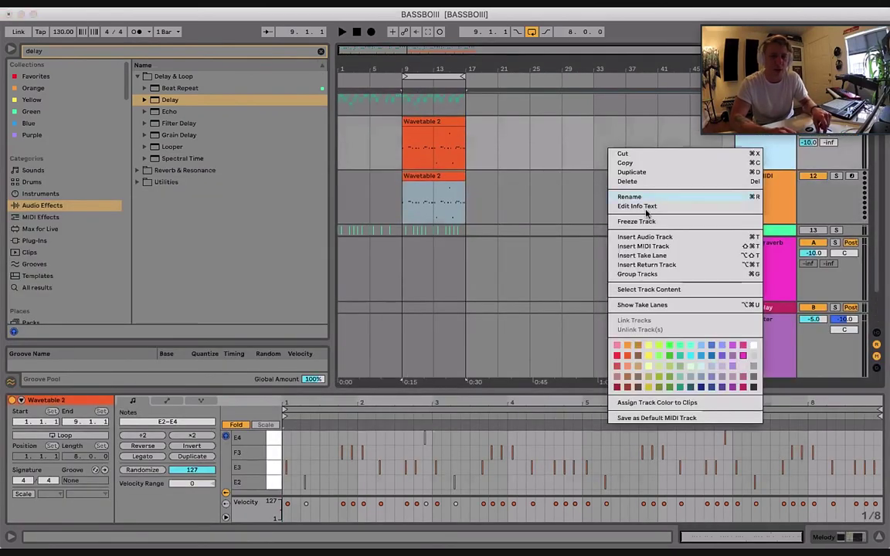
left_click(641, 223)
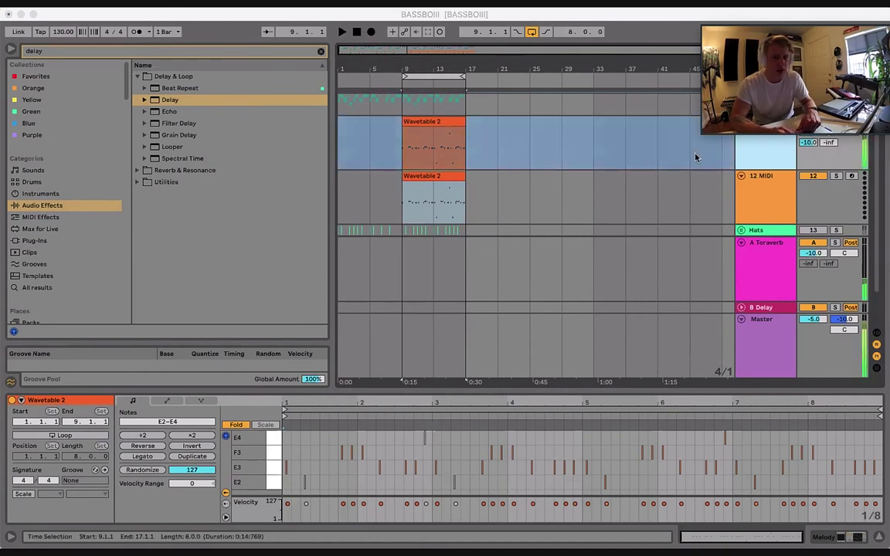
Rename the new MIDI track below Melody to "Chords"
left_click(760, 210)
key("super+r")
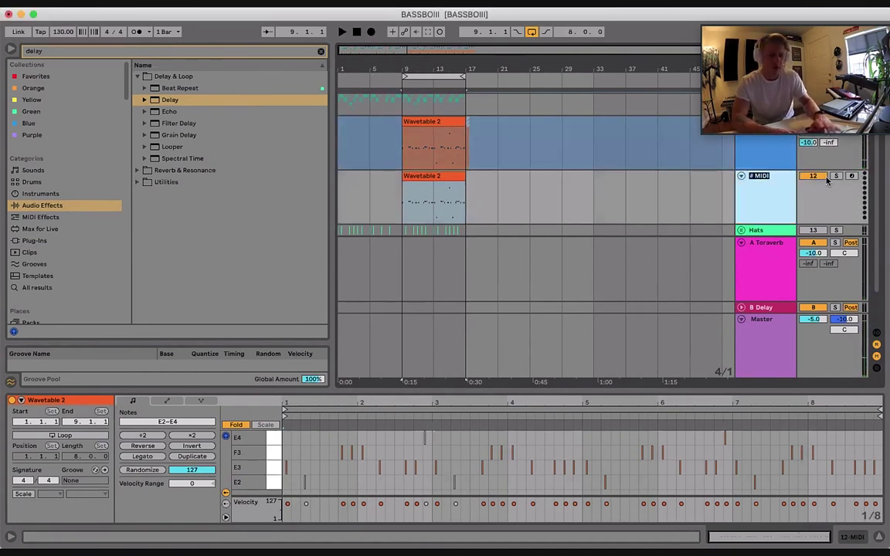
type("Chords")
key("Return")
Open the Chords track's Wavetable 2 clip and move its first F3 and E2 notes to the clip's start
left_click(641, 209)
left_click(447, 184)
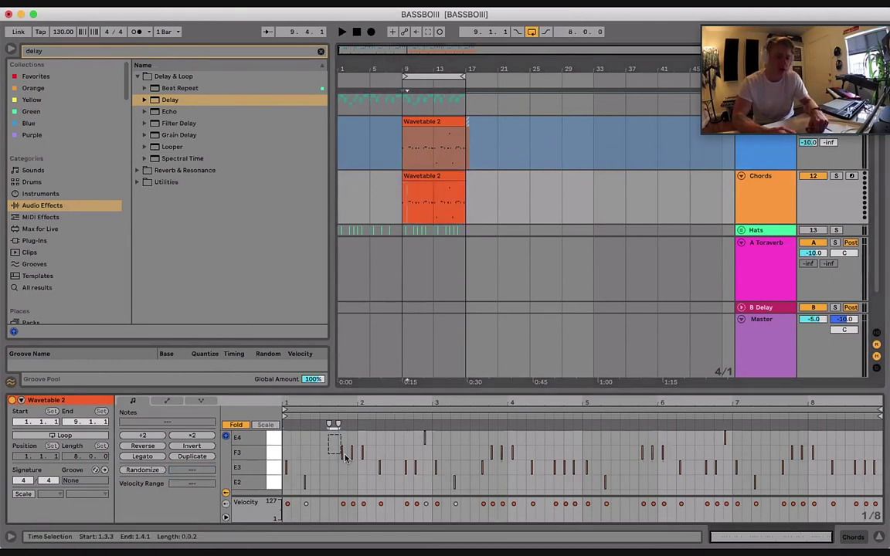
left_click_drag(342, 453, 304, 452)
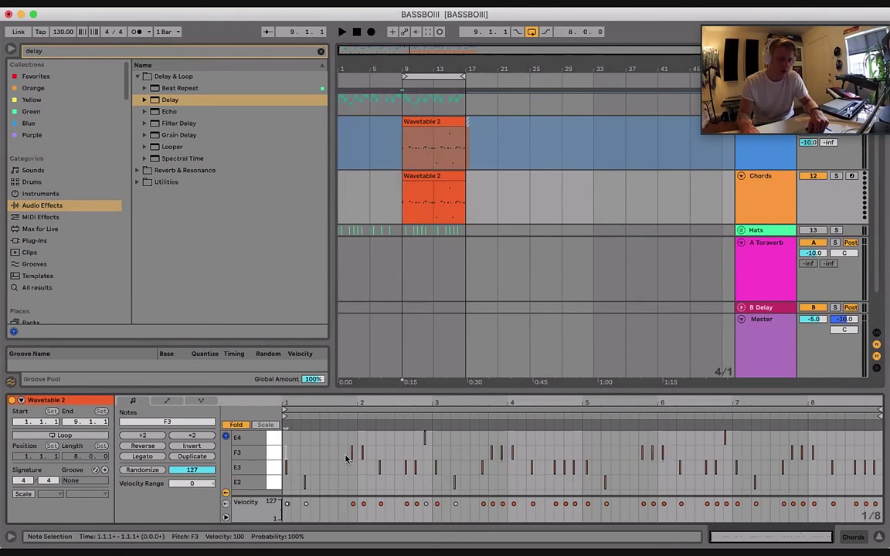
left_click(379, 467)
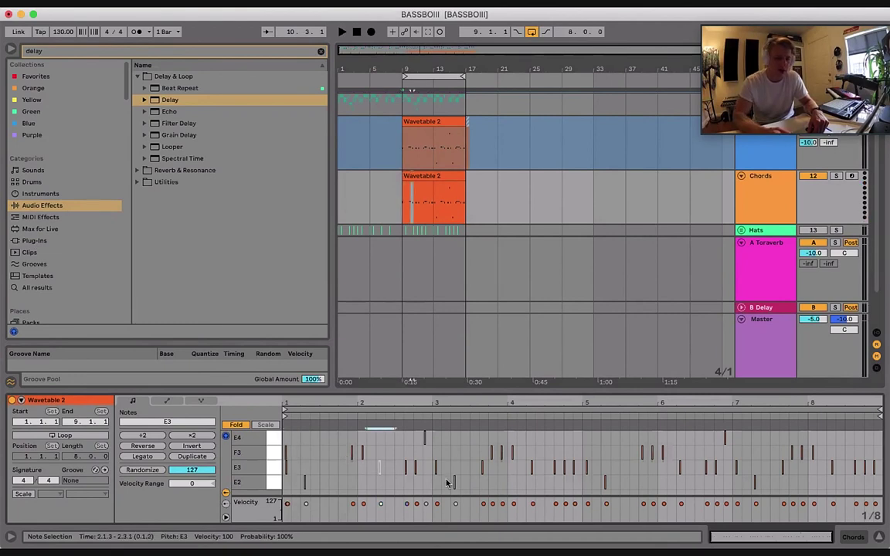
left_click(269, 484)
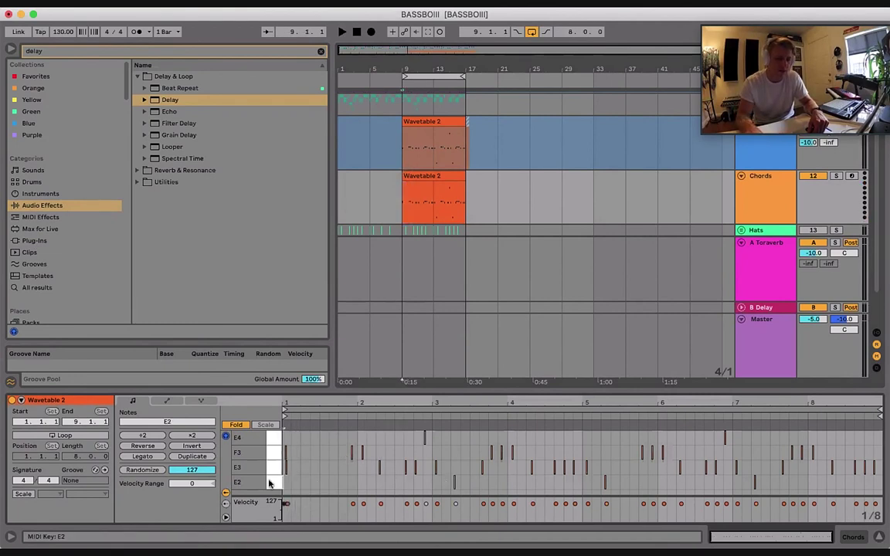
Move the first E4 note in the Chords clip back to position 1.1.3
left_click_drag(408, 433, 469, 438)
key("Left")
key("Left")
key("Left")
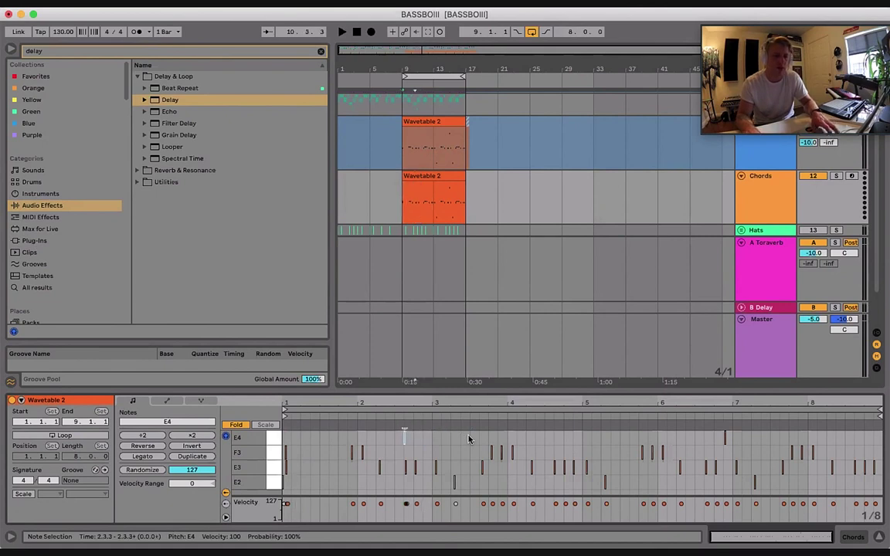
key("Left")
key("Left")
key("Left")
key("Left")
key("Left")
key("Left")
key("Left")
key("Left")
key("Left")
key("Left")
key("Left")
key("Left")
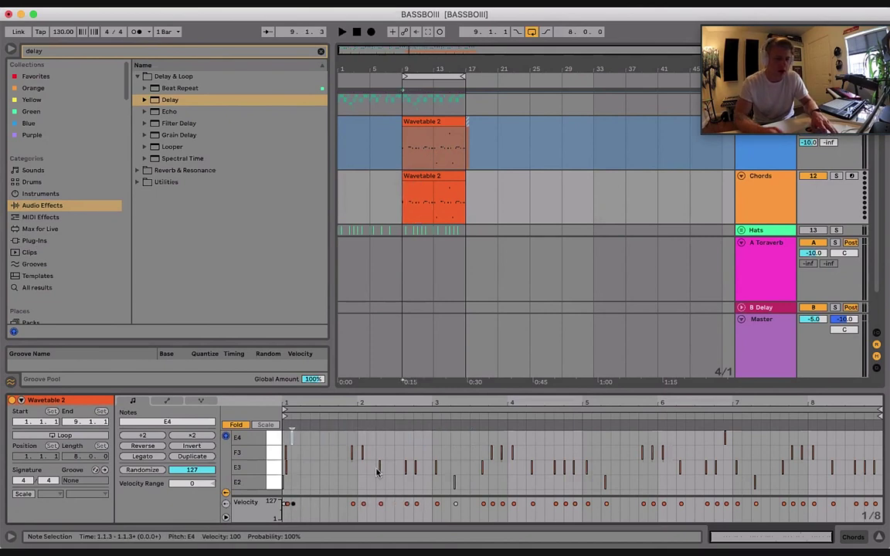
Lengthen the E2, E3, F3 and E4 notes grouped at the start of the Chords clip
left_click(263, 427)
left_click_drag(292, 438, 299, 438)
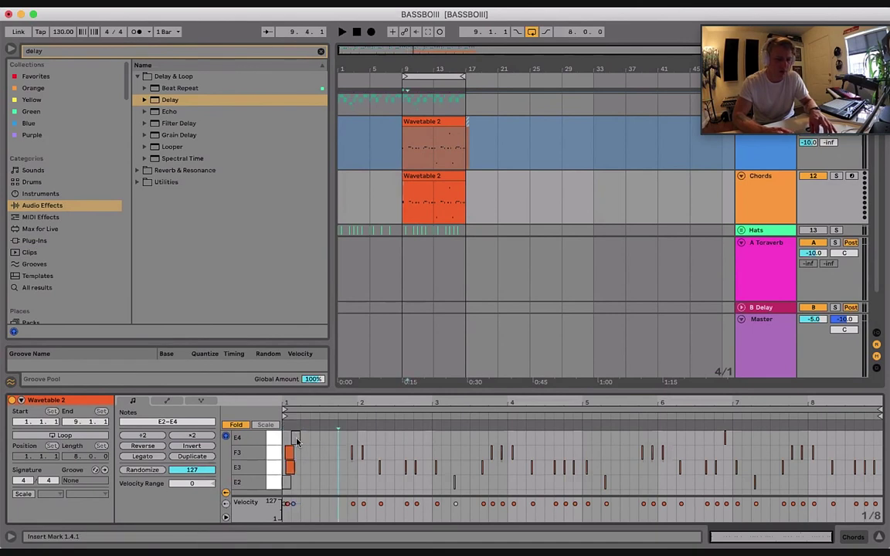
left_click(272, 482)
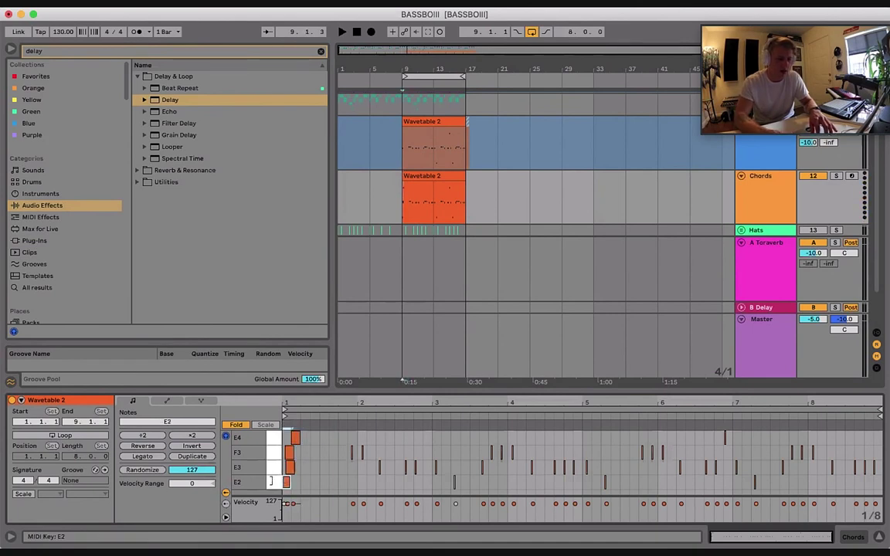
Quantize the starts and ends of the four opening notes to 1/4 at 100%, stacking them at bar 1
left_click_drag(306, 480, 267, 366)
key("super+shift+u")
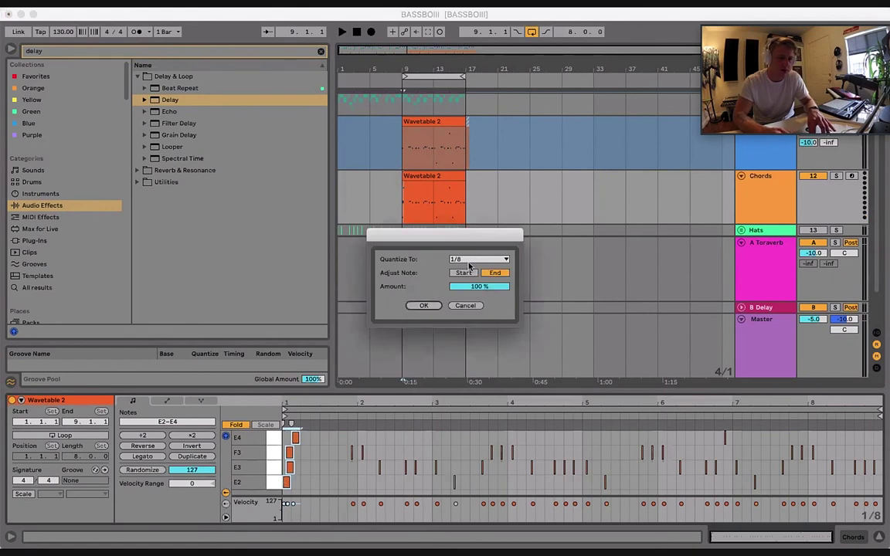
left_click(478, 259)
left_click(461, 270)
left_click(457, 273)
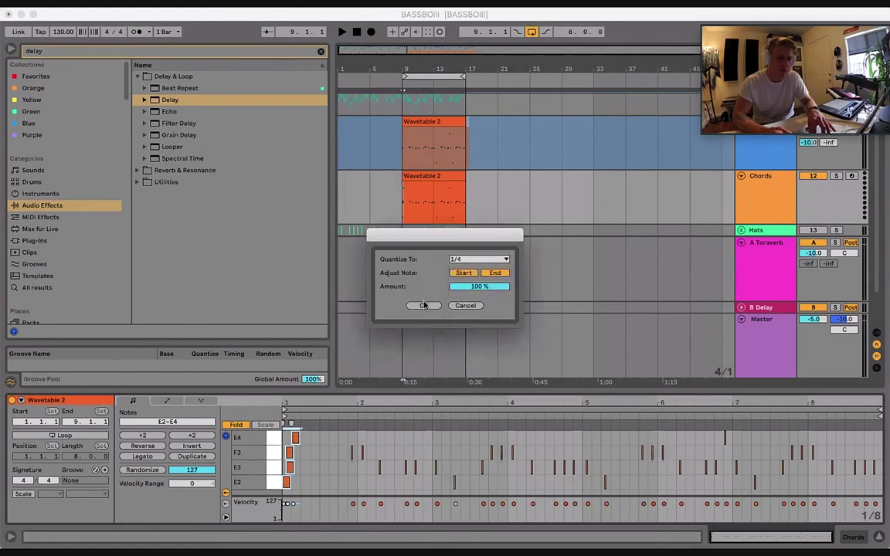
left_click(423, 306)
left_click_drag(316, 438, 288, 438)
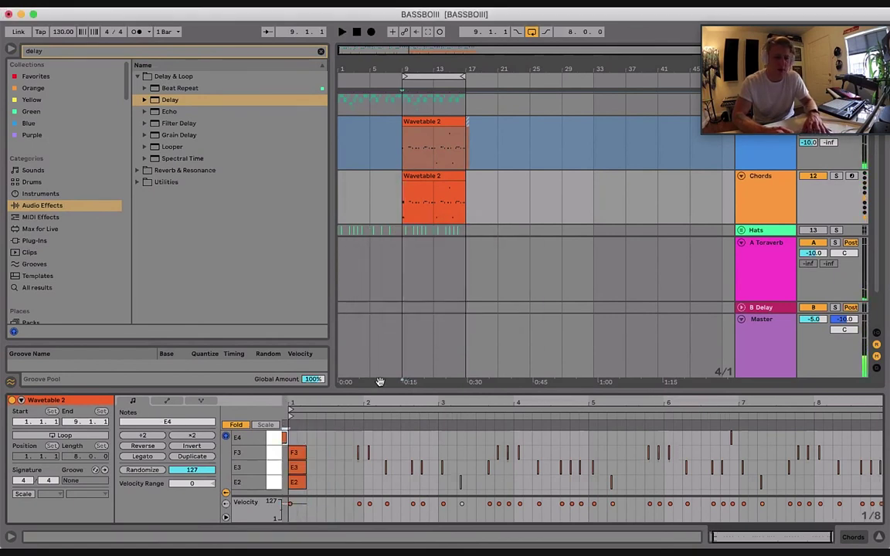
key("super+z")
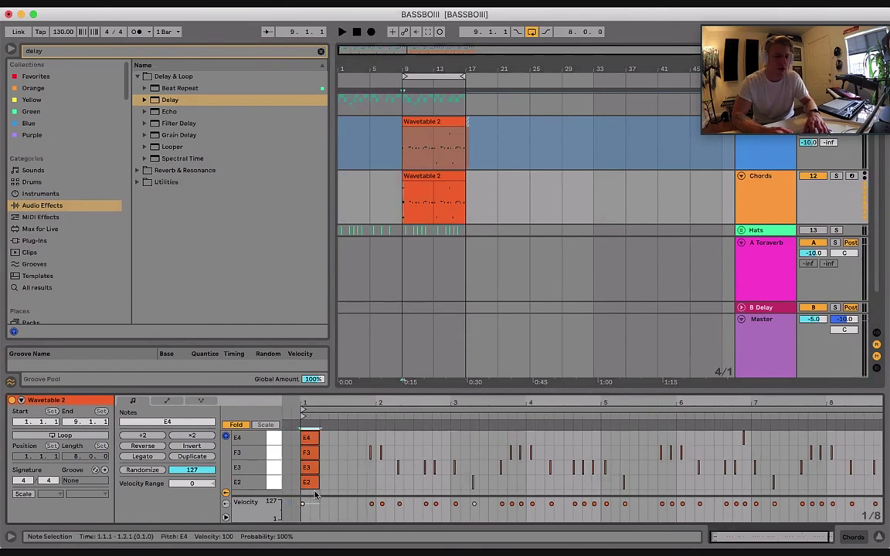
Stretch the stacked E2, E3, F3 and E4 notes to bar 5 and delete the clip's remaining notes from bar 5 onward
left_click_drag(300, 441, 323, 483)
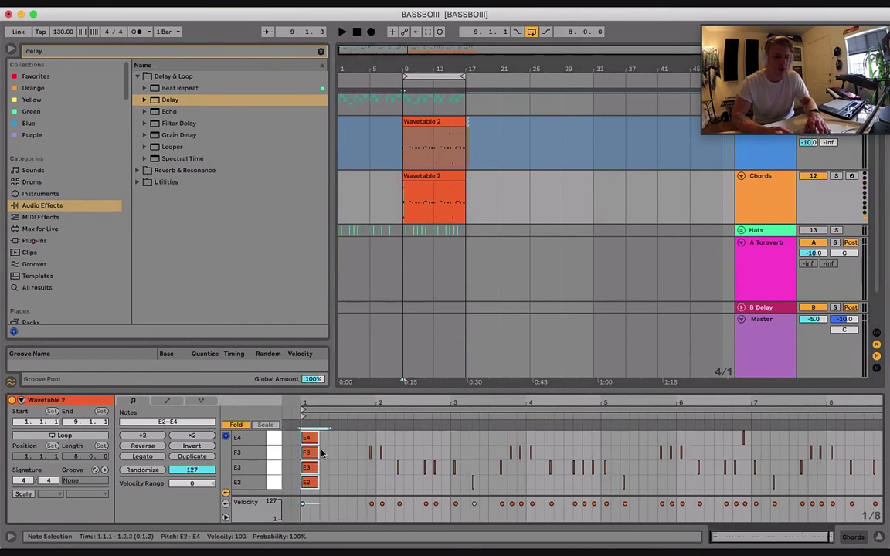
left_click_drag(316, 438, 597, 433)
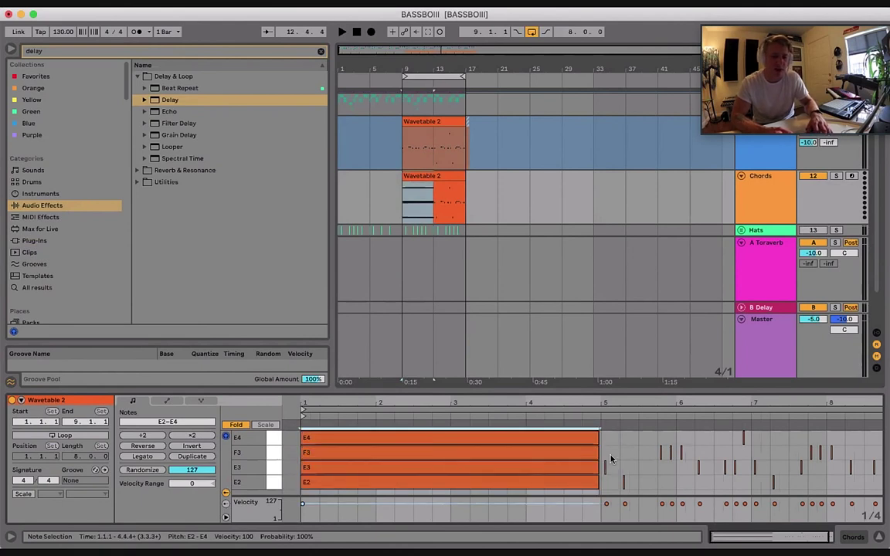
left_click_drag(607, 485, 888, 394)
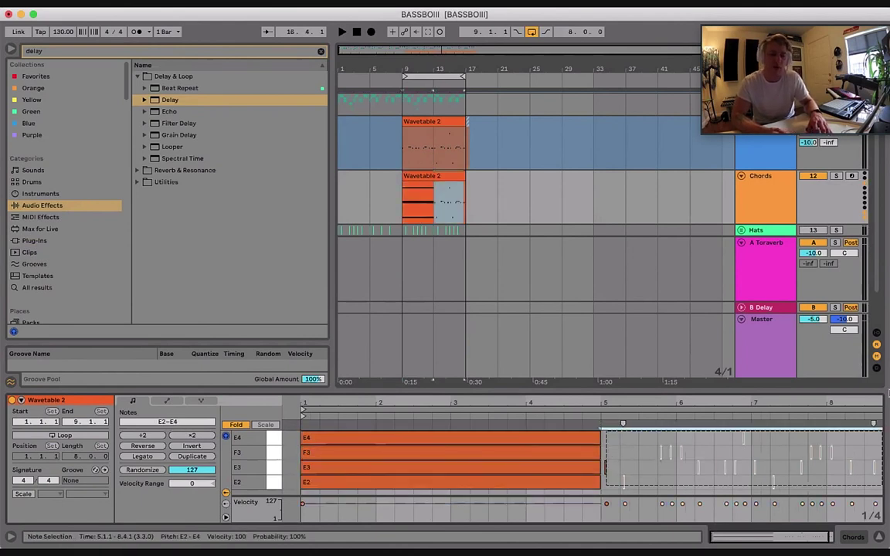
key("Delete")
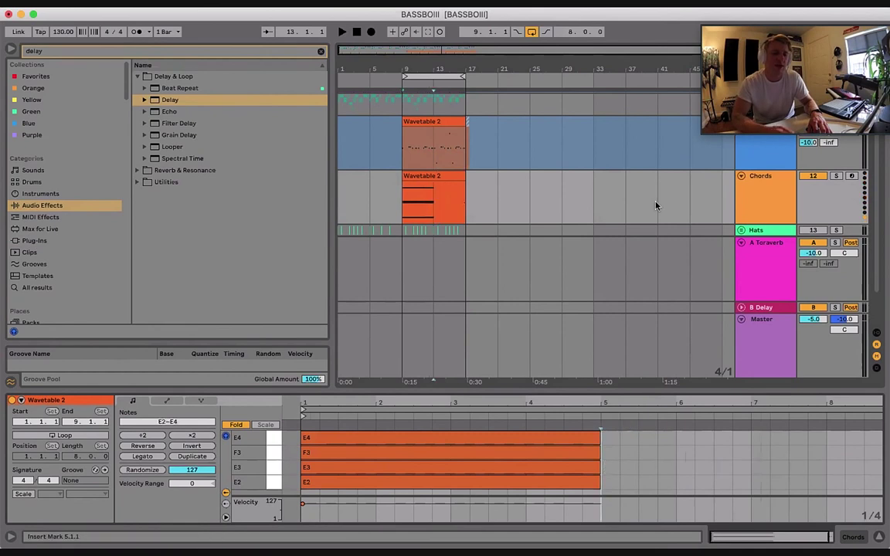
Unfreeze the Melody track
scroll(763, 174, "up", 1)
left_click(765, 164)
right_click(774, 143)
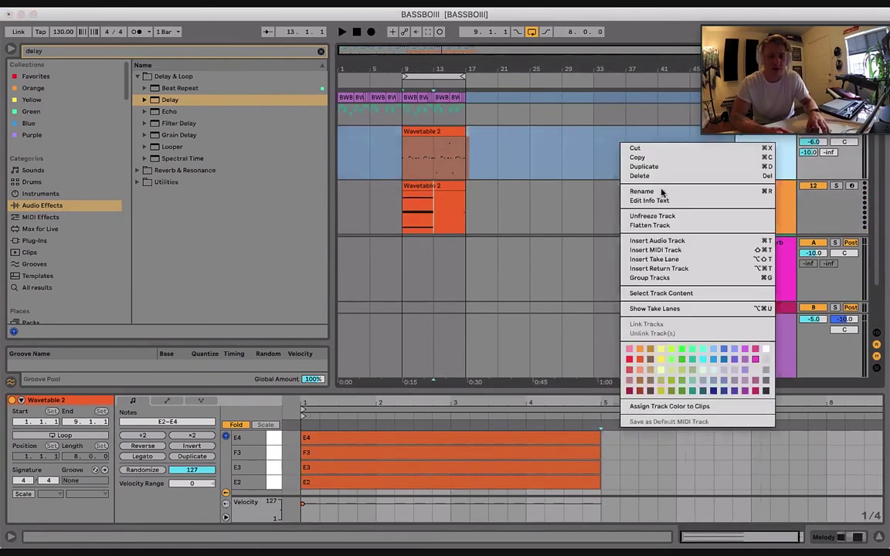
left_click(652, 216)
Duplicate the bar 9 to 17 section across all tracks and set the loop to bars 17 to 25
left_click(466, 139)
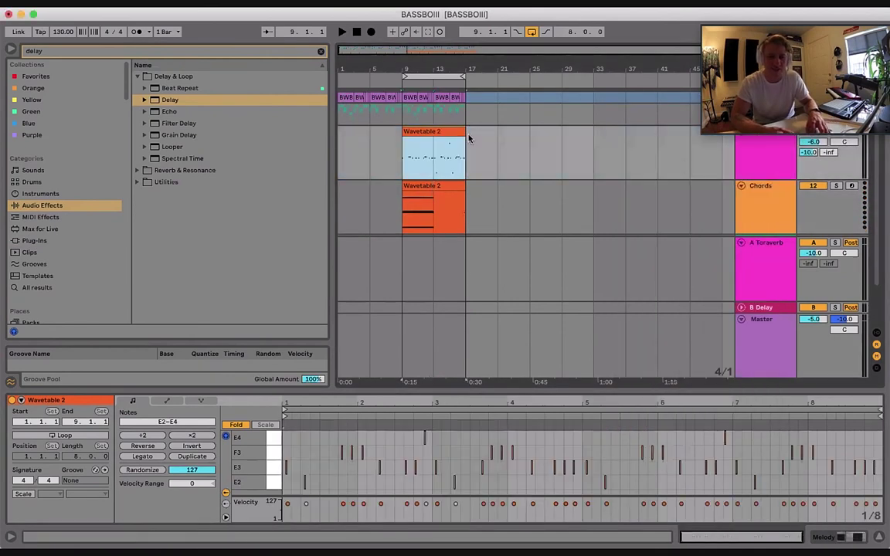
key("super+d")
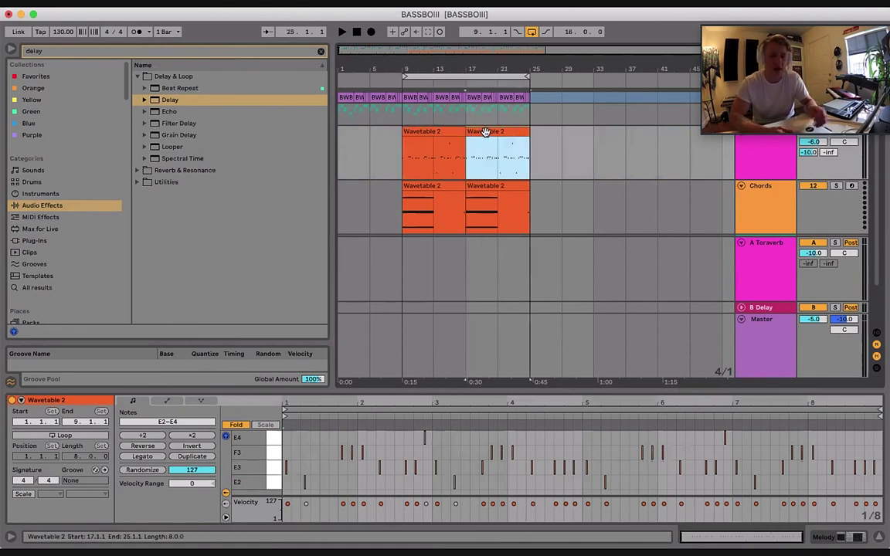
left_click(485, 132)
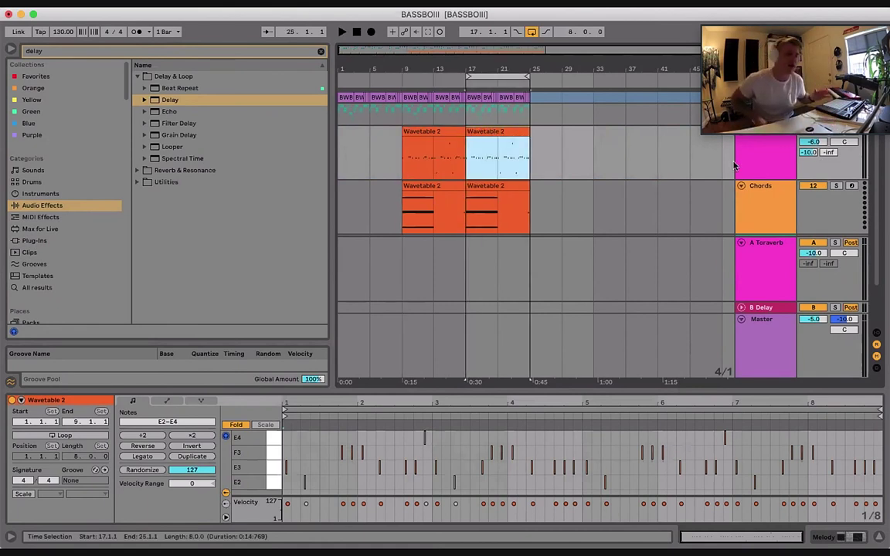
left_click(448, 133)
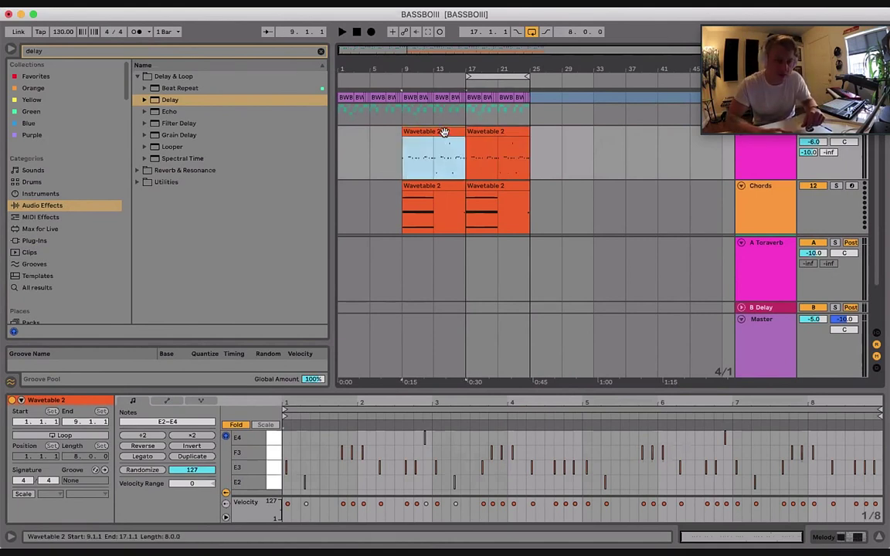
left_click(393, 145)
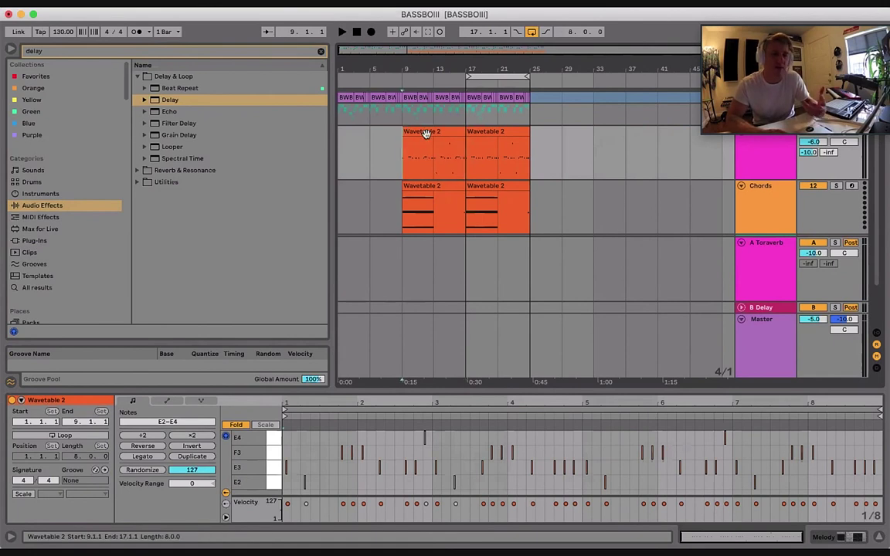
left_click(424, 133)
left_click(491, 134)
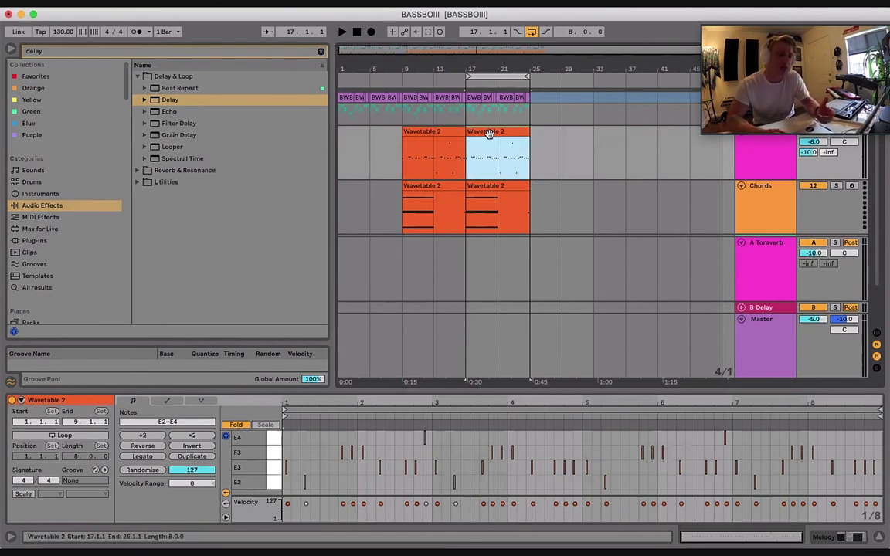
Delete both Wavetable 2 clips from the Chords track
left_click(496, 187)
left_click(439, 185)
left_click(479, 185, "shift")
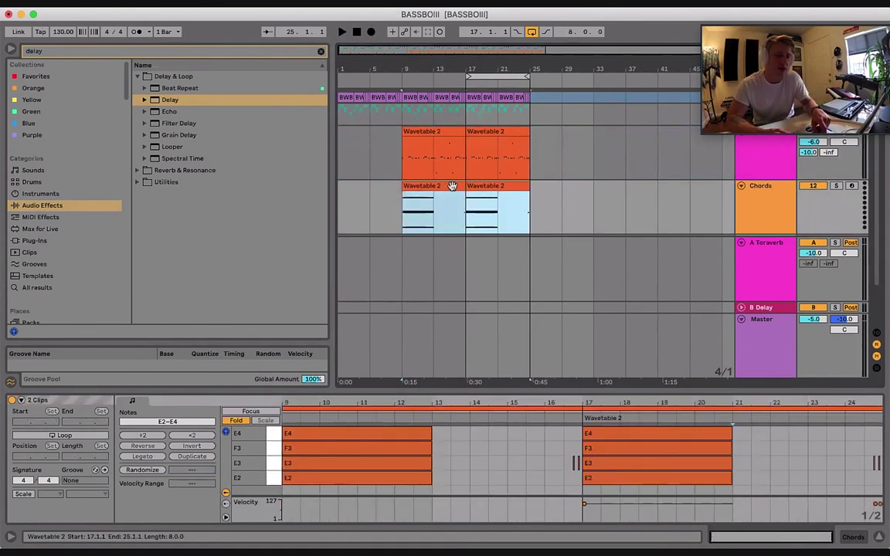
left_click(452, 186)
left_click(486, 186, "shift")
key("Delete")
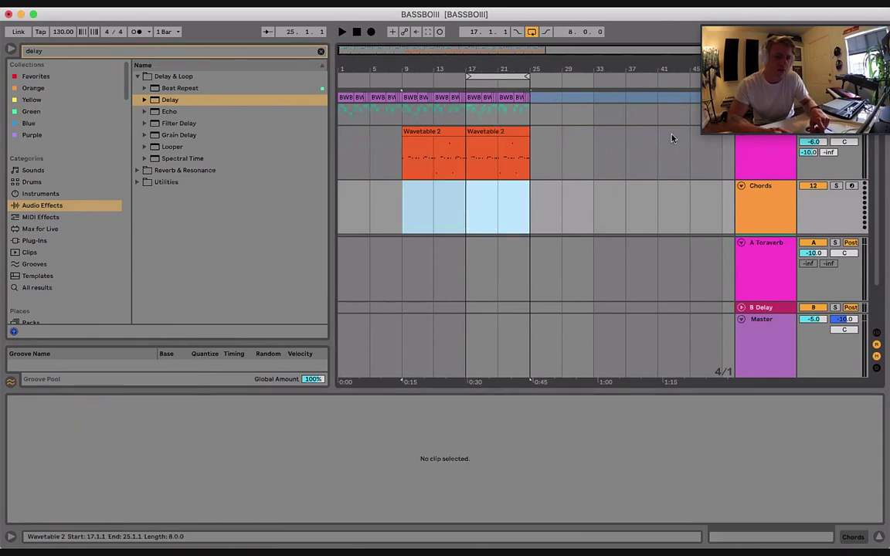
Open the Melody track's Wavetable 2 clip at bar 17, enlarge its note editor and turn off Fold
left_click(495, 151)
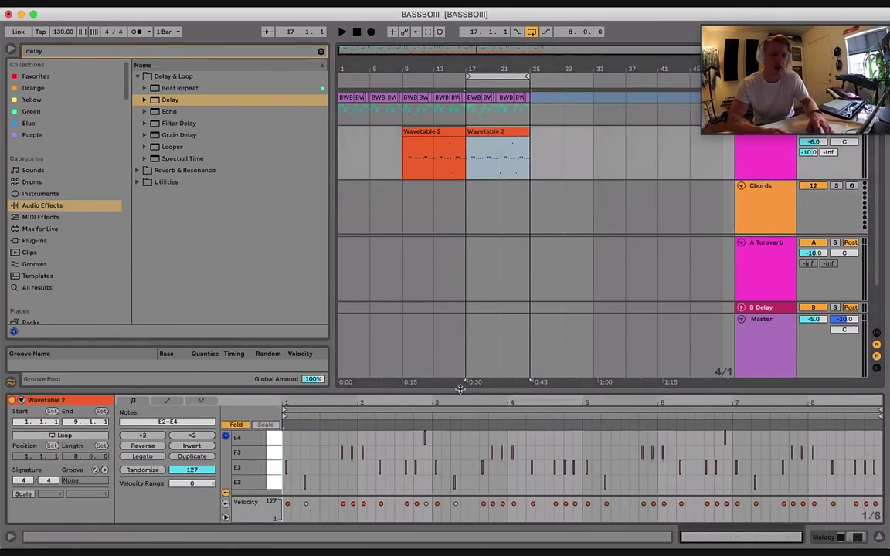
left_click_drag(195, 404, 195, 342)
left_click(236, 363)
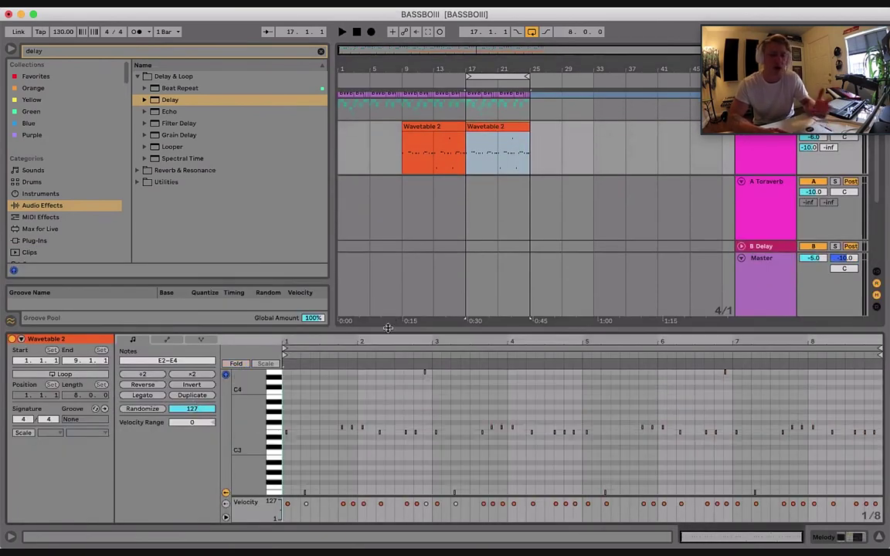
left_click_drag(357, 332, 357, 236)
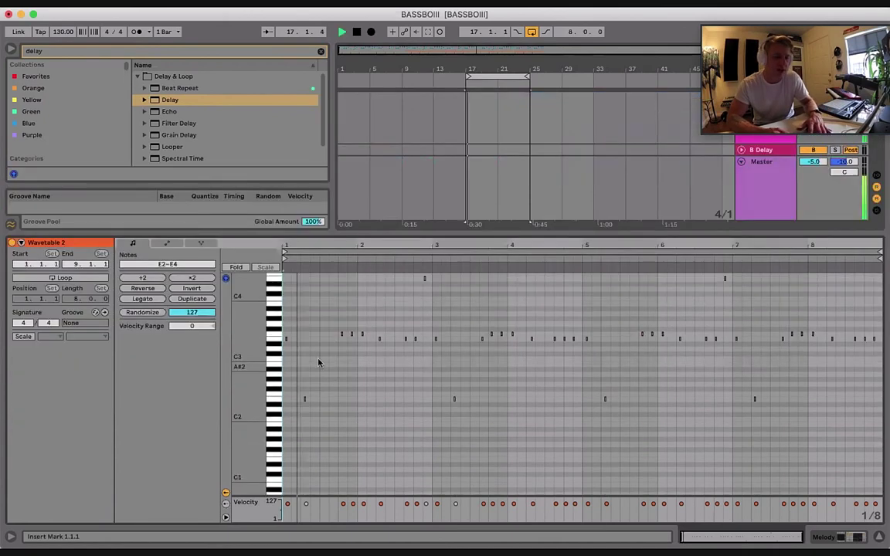
Audition the loop from bar 17 and add a short C3 note at 1.1.3 in the Melody clip
left_click(313, 386)
key("space")
key("space")
key("space")
key("space")
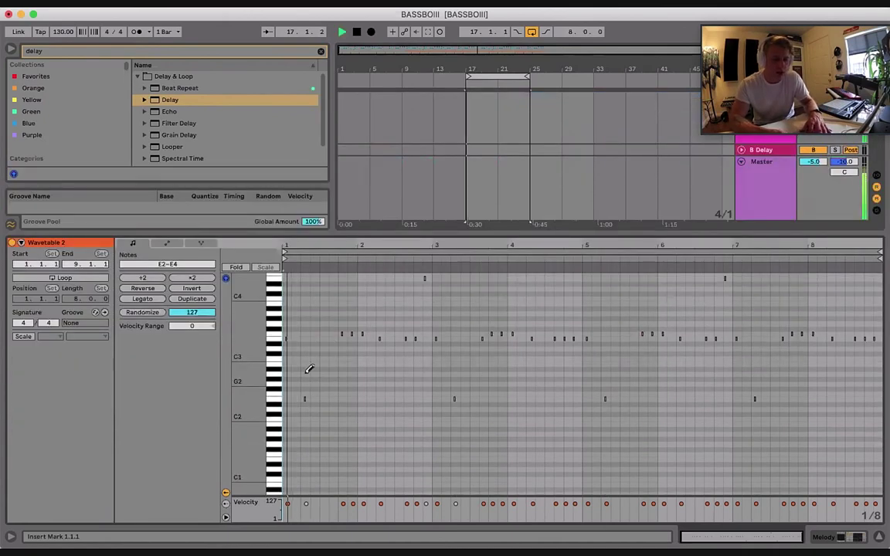
double_click(294, 358)
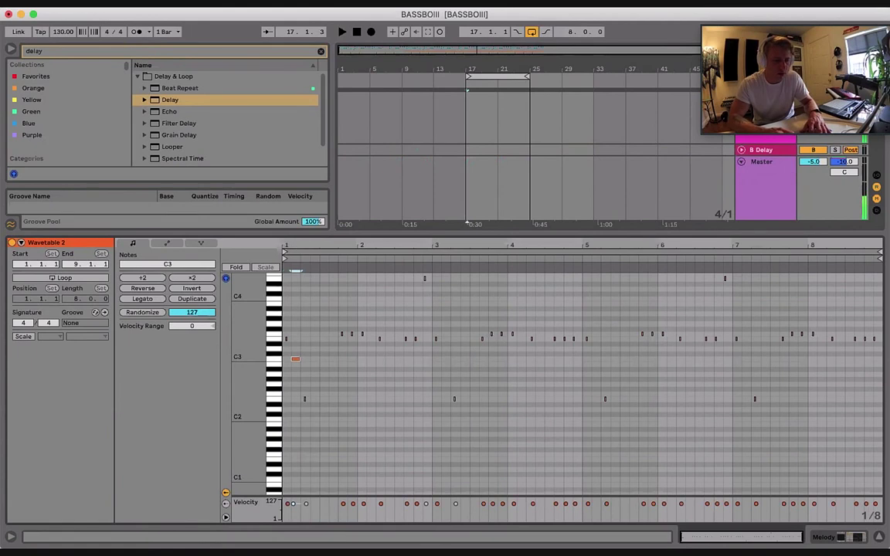
Shorten the added C3 note to less than a sixteenth and move it to 1.2.3 while auditioning the loop
scroll(413, 396, "up", 1)
scroll(342, 363, "up", 5)
scroll(337, 361, "left", 1)
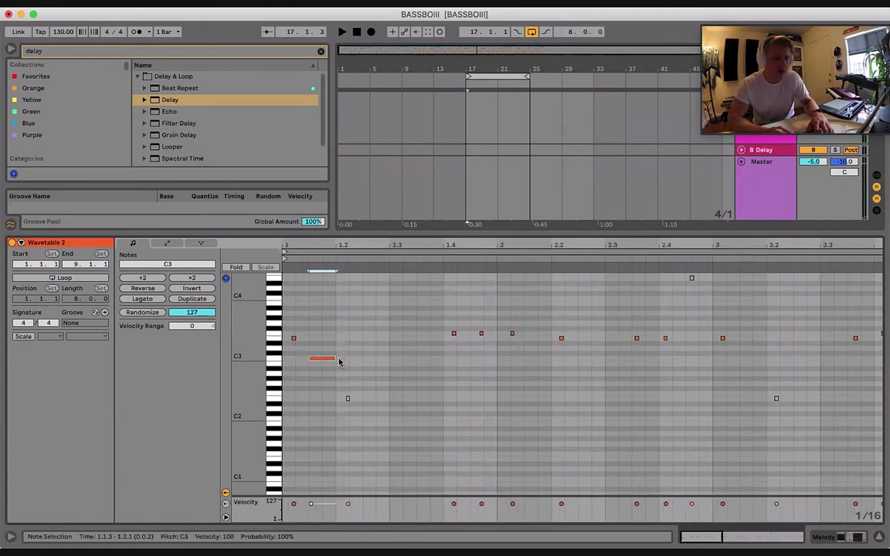
left_click_drag(328, 359, 368, 382)
key("space")
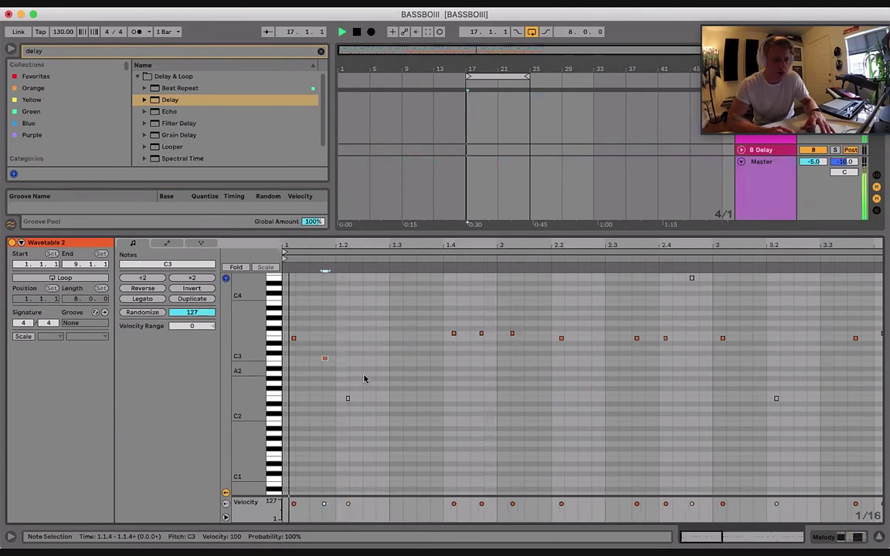
key("Right")
key("Right")
key("Right")
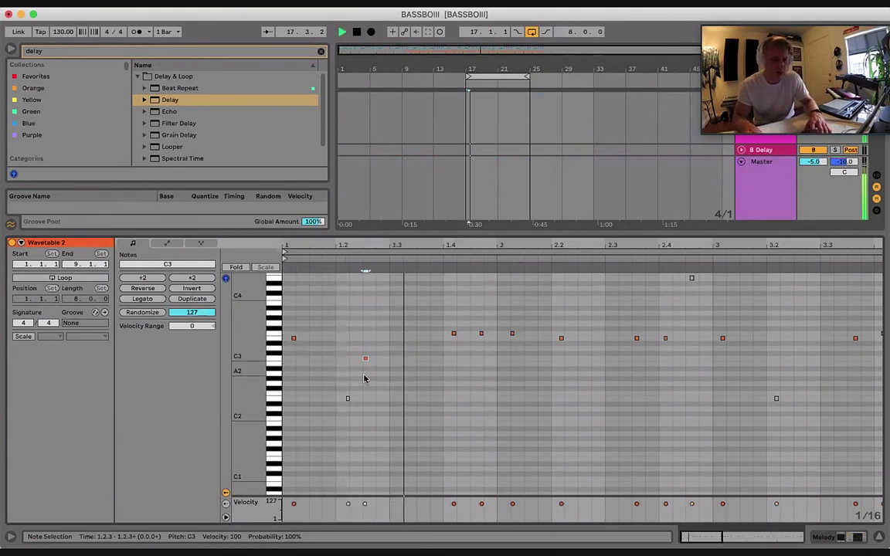
Duplicate the short C3 note to 1.3.1 and lower the copy to B2
key("super+d")
key("Right")
key("Right")
key("Down")
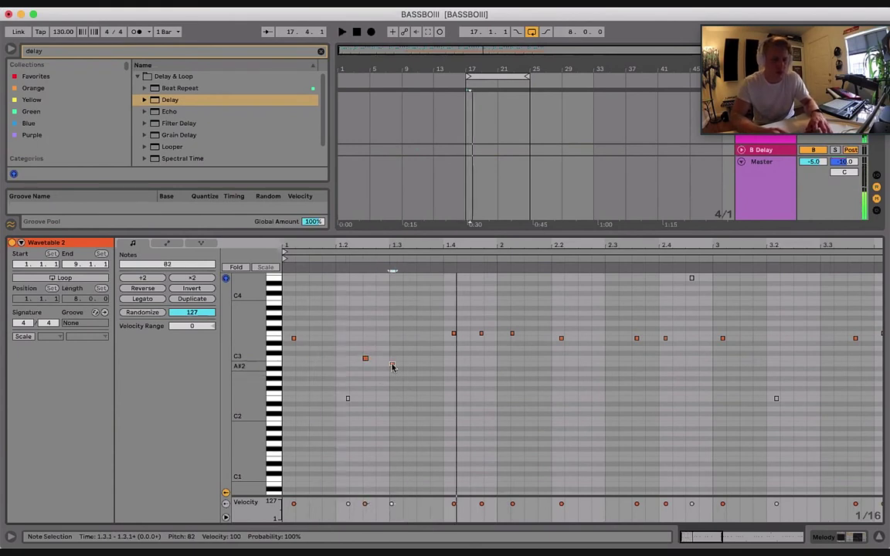
Nudge the C3 note at 1.2.3 and the B2 note at 1.3.1 slightly later off the grid, and audition them
left_click(395, 364)
left_click(367, 359)
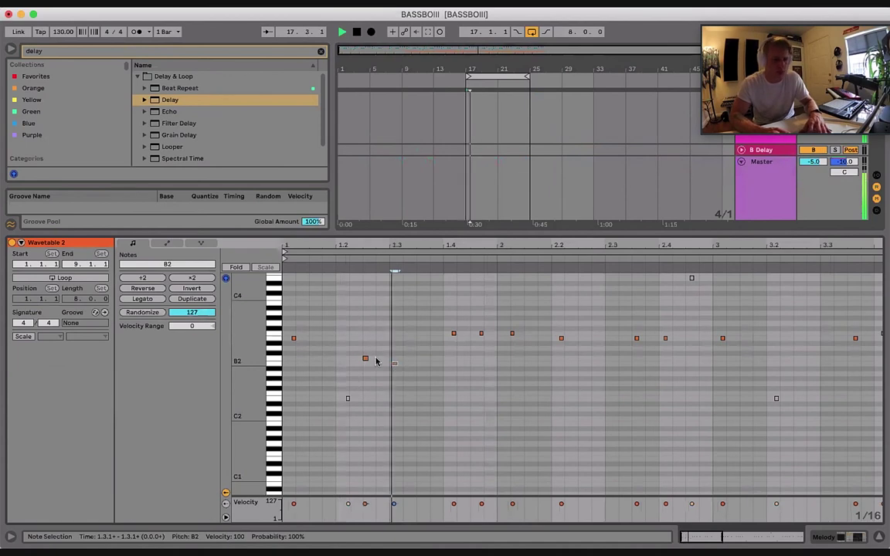
key("space")
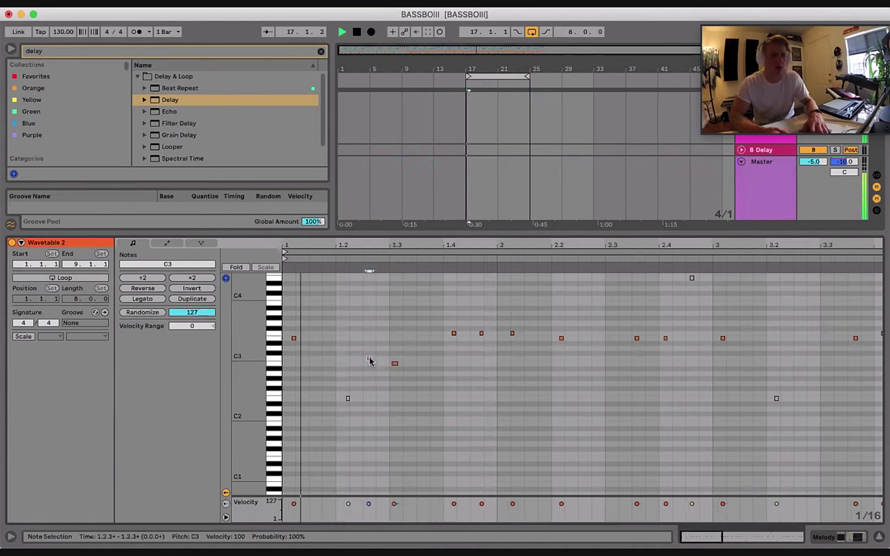
key("space")
left_click(394, 363)
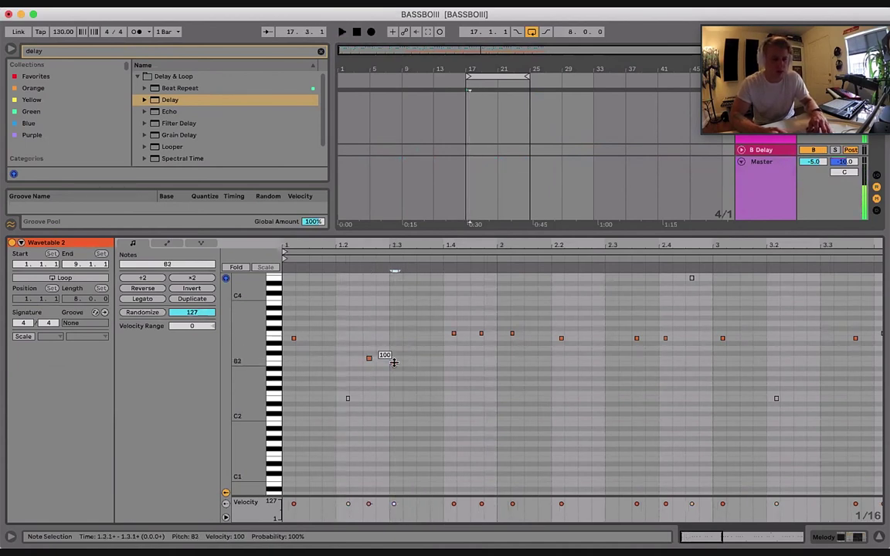
left_click_drag(394, 363, 397, 364)
key("space")
left_click(418, 356)
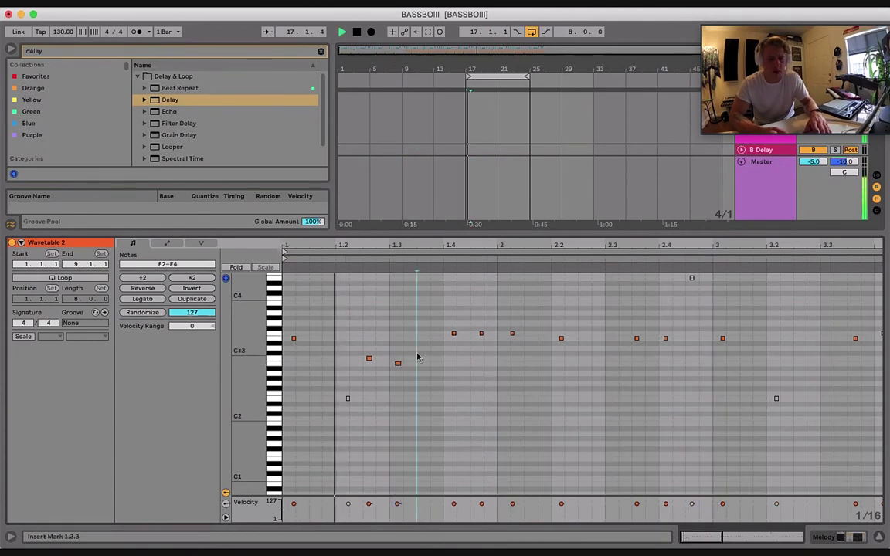
key("space")
key("space")
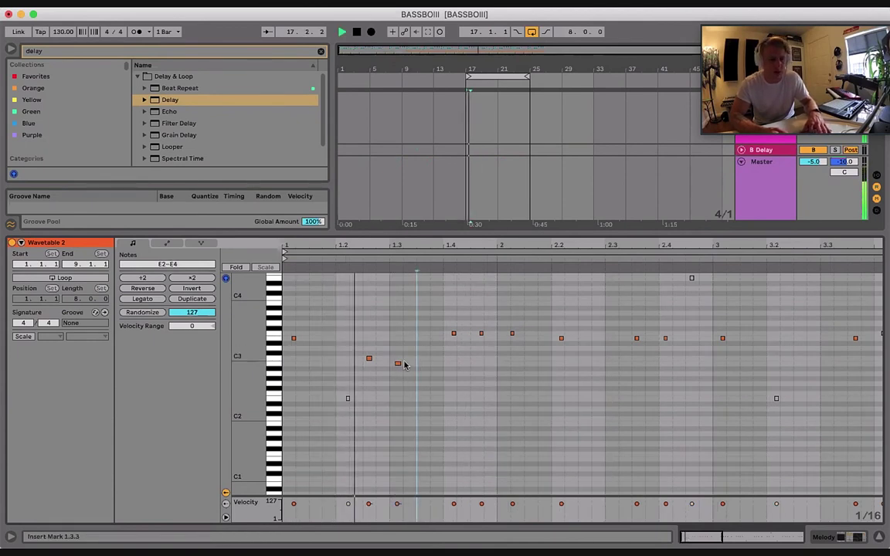
Add a short A2 note slightly after 1.3.3 in the Melody clip and audition the phrase
key("space")
double_click(417, 384)
left_click_drag(420, 388, 418, 375)
key("space")
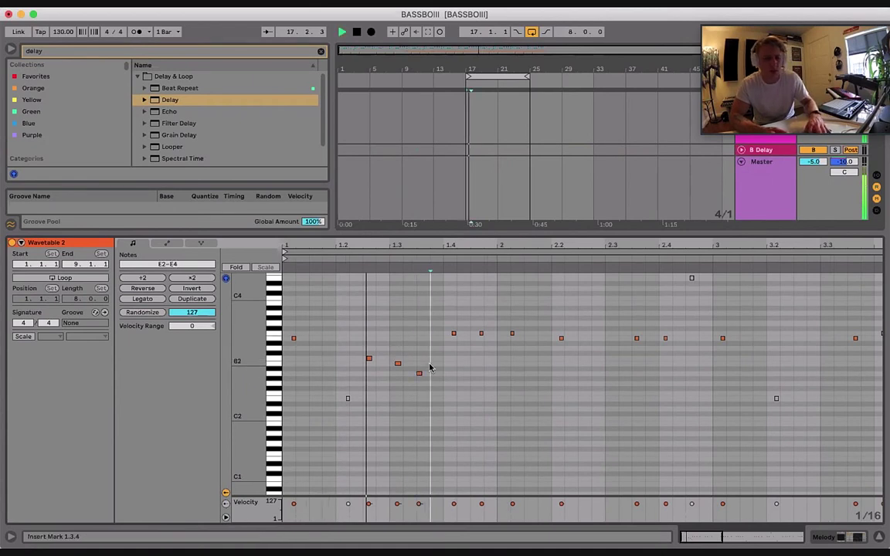
key("space")
left_click(418, 374)
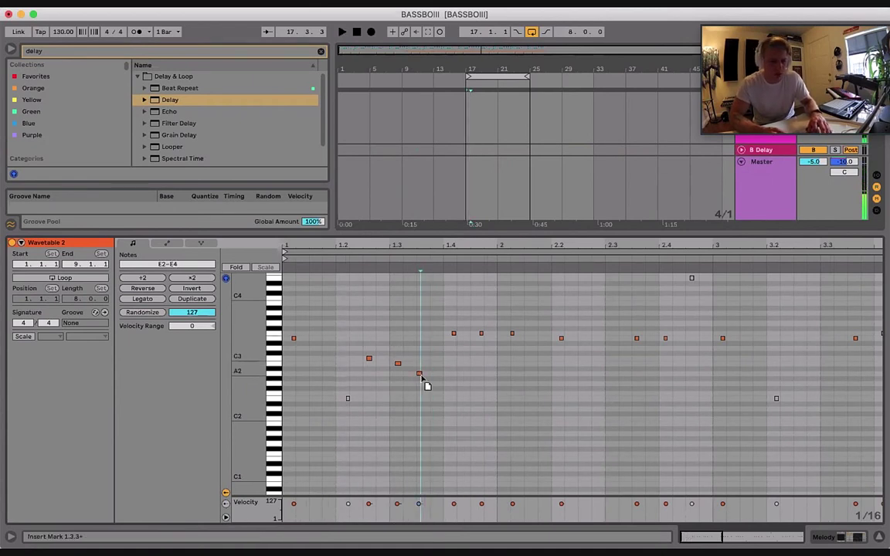
left_click_drag(419, 375, 422, 376)
key("space")
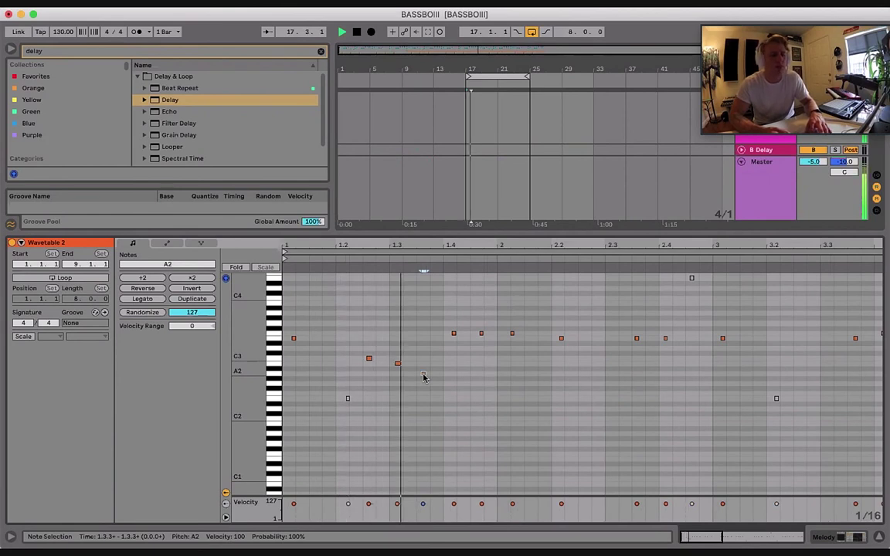
Lower the second F3 note in beat 1.4 to C3 and the note at 2.1.2 to E3, auditioning the phrase
left_click(482, 333)
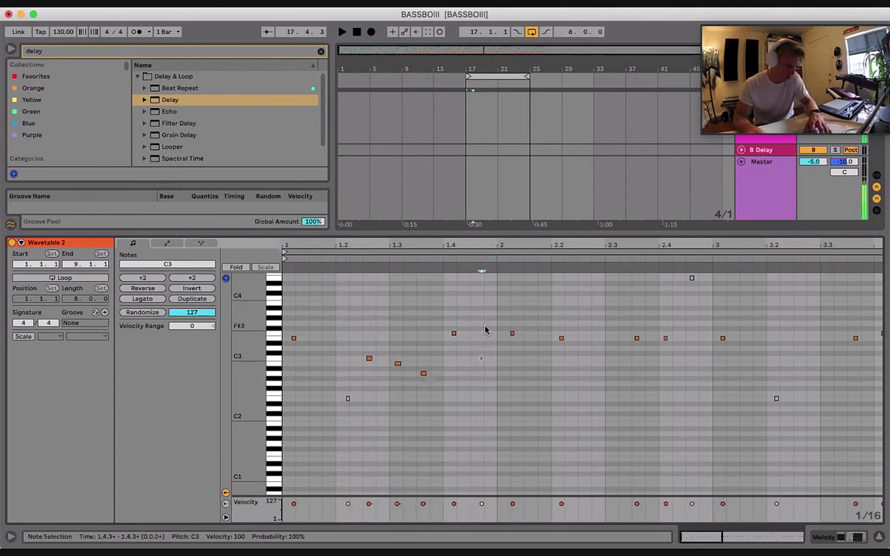
key("Down")
key("Down")
key("Down")
key("Down")
key("Down")
left_click(444, 312)
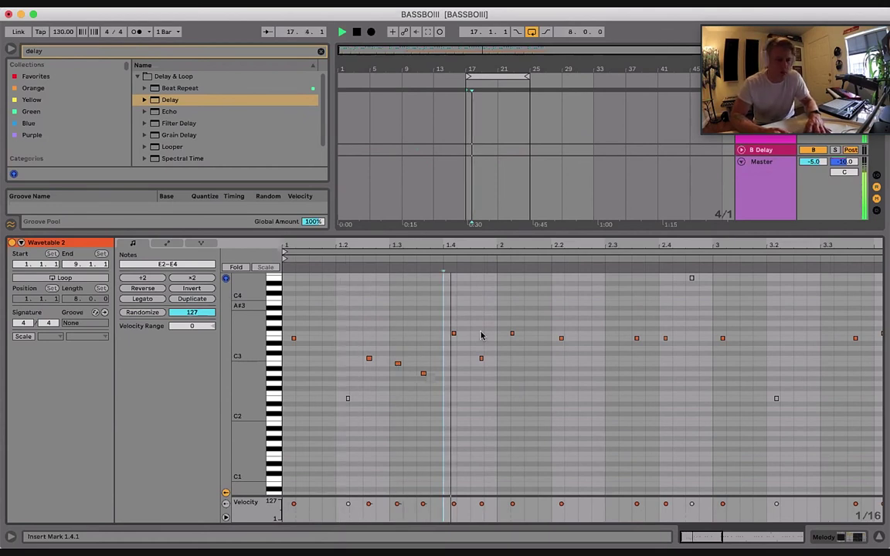
left_click_drag(503, 342, 519, 318)
key("Down")
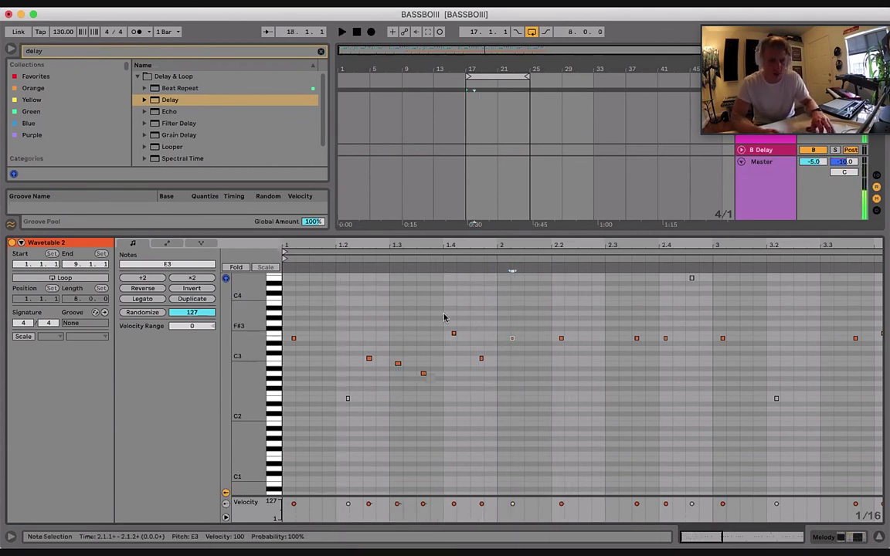
left_click(443, 314)
Lower the note at 2.2.1 to C3 and place a short B2 note just after 2.3.1
left_click(561, 337)
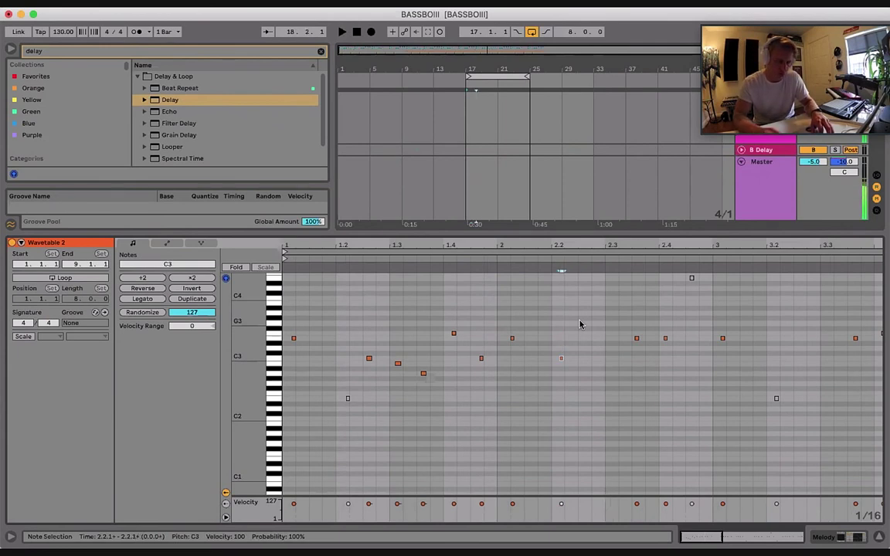
left_click_drag(561, 337, 593, 363)
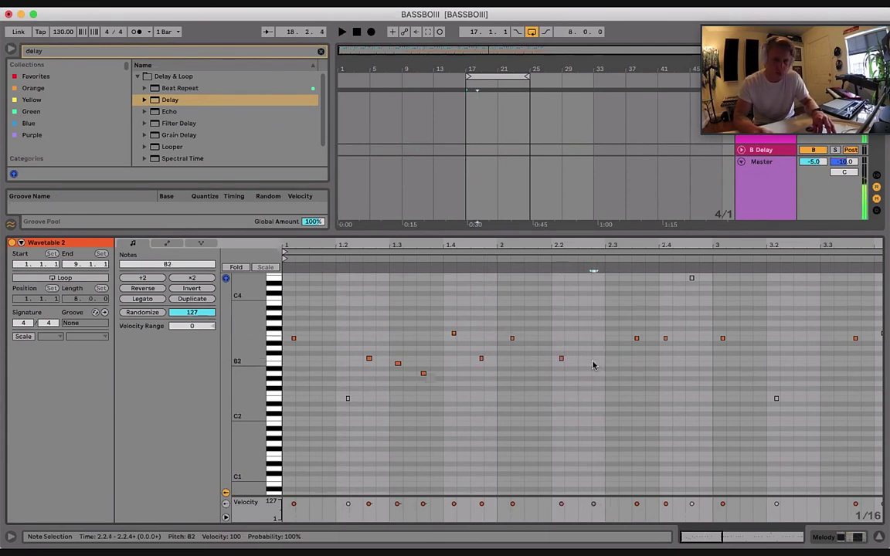
left_click(518, 357)
key("space")
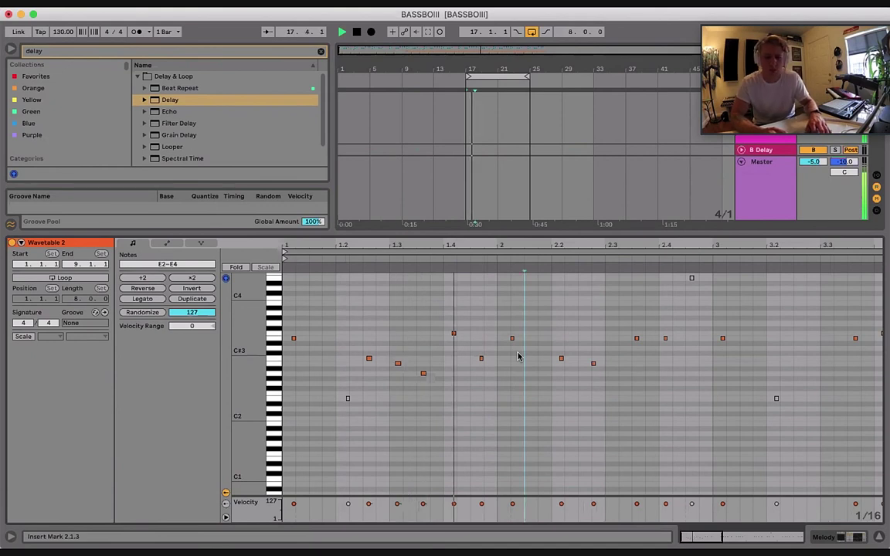
left_click(594, 364)
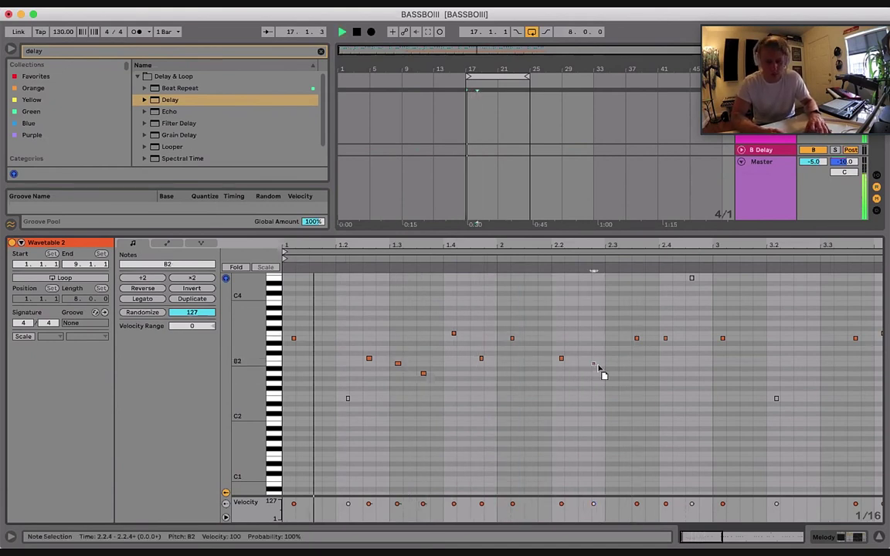
Lower the E3 note at 2.3.3 to B1 and audition the phrase
left_click_drag(608, 367, 648, 325)
key("space")
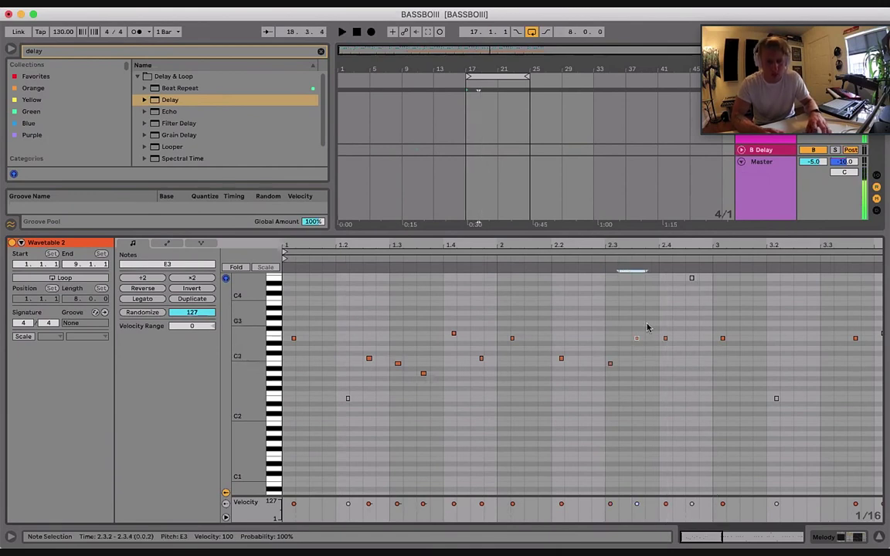
key("Down")
key("Down")
key("Down")
key("Down")
key("Down")
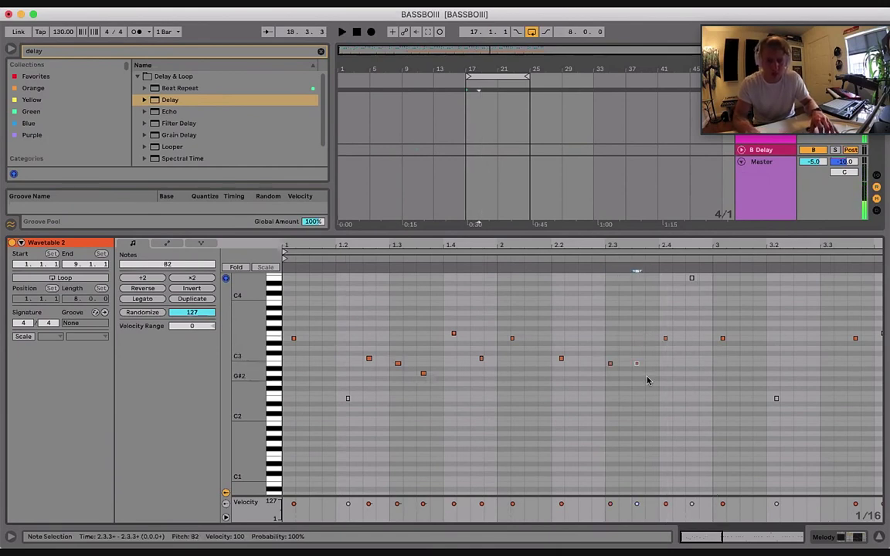
key("shift+Down")
left_click(585, 326)
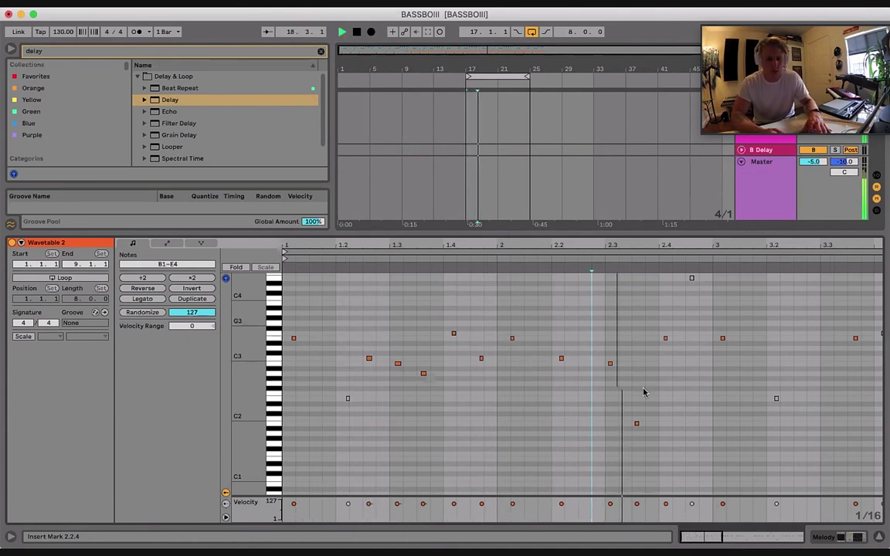
Duplicate the E3 note at 2.4.1, raise the copy to A3 and place it at 2.4.3
left_click(666, 337)
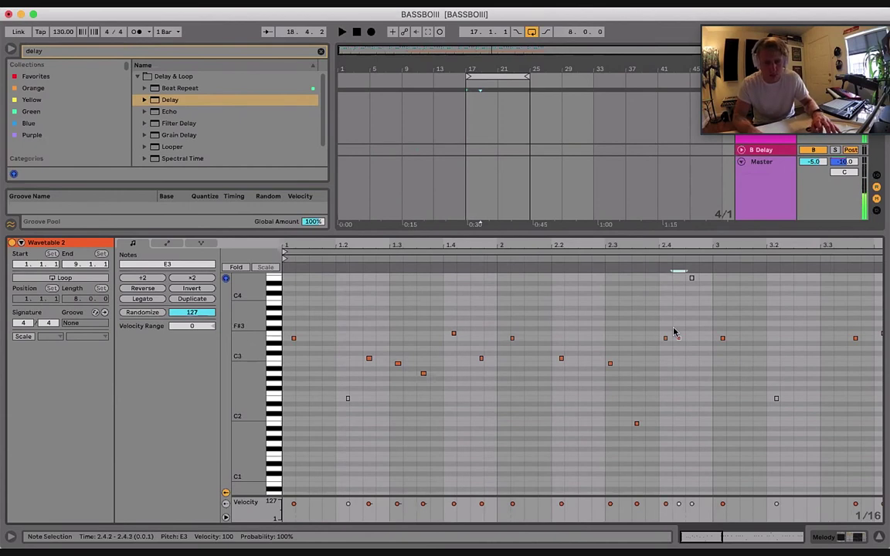
key("Up")
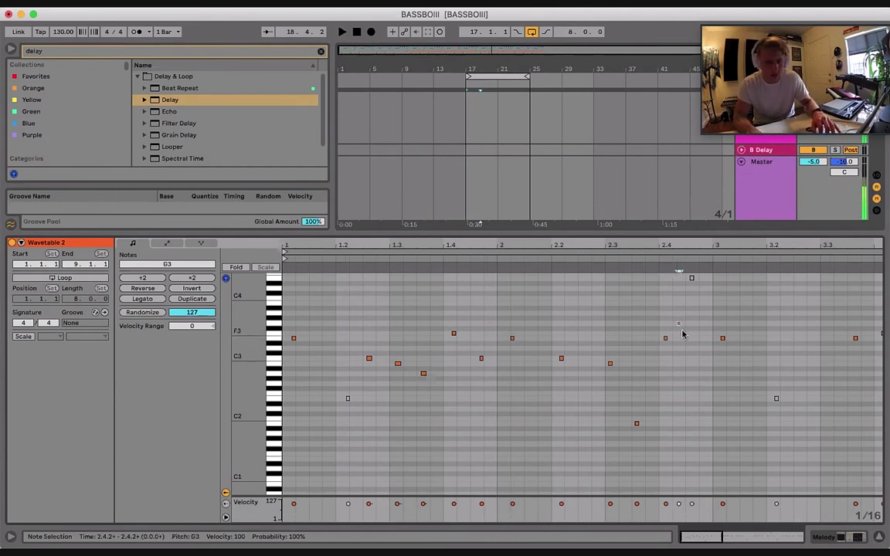
left_click_drag(680, 332, 668, 302)
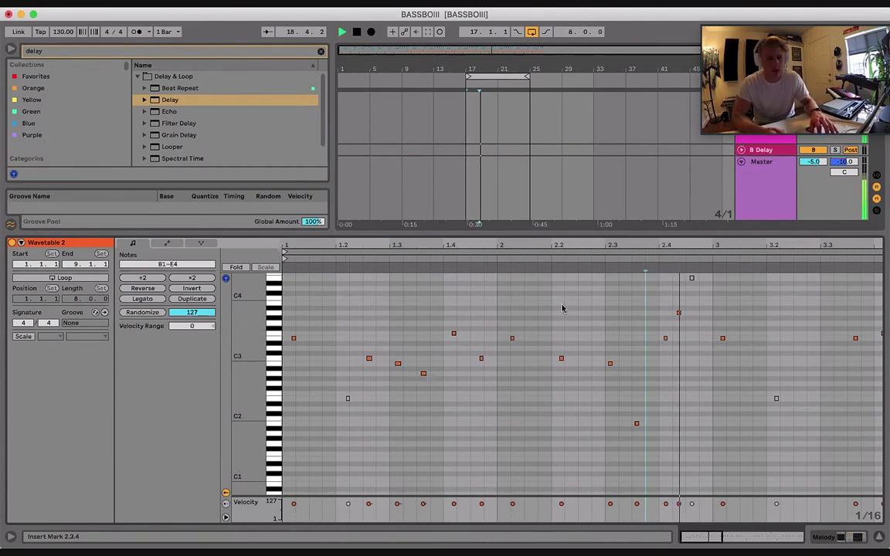
left_click(647, 302)
left_click(659, 313)
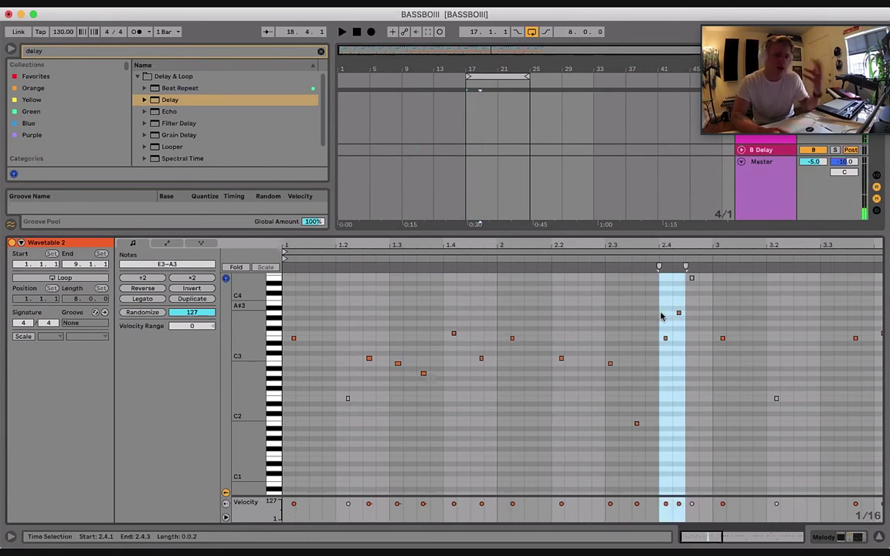
left_click(679, 313)
key("Right")
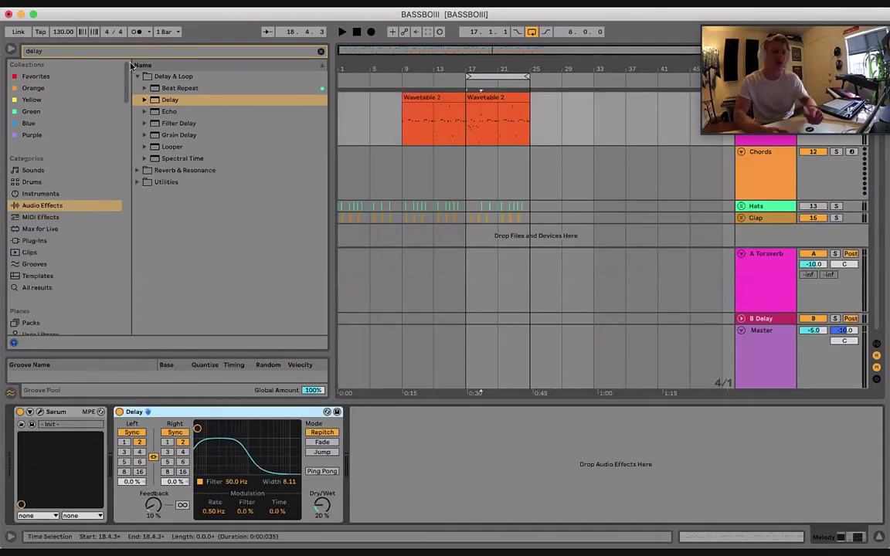
Clear the browser search and load the Minor preset of the Scale MIDI effect onto the Melody track
left_click(47, 51)
key("BackSpace")
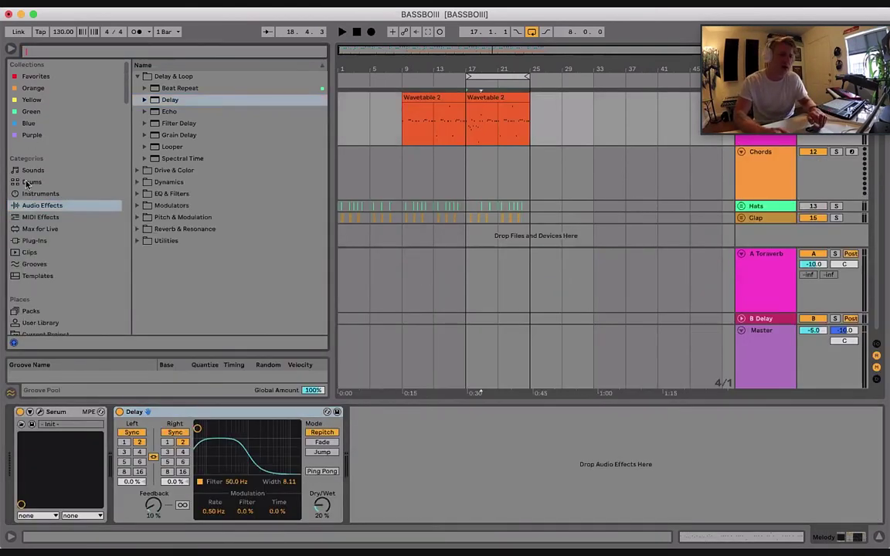
left_click(46, 217)
left_click(165, 93)
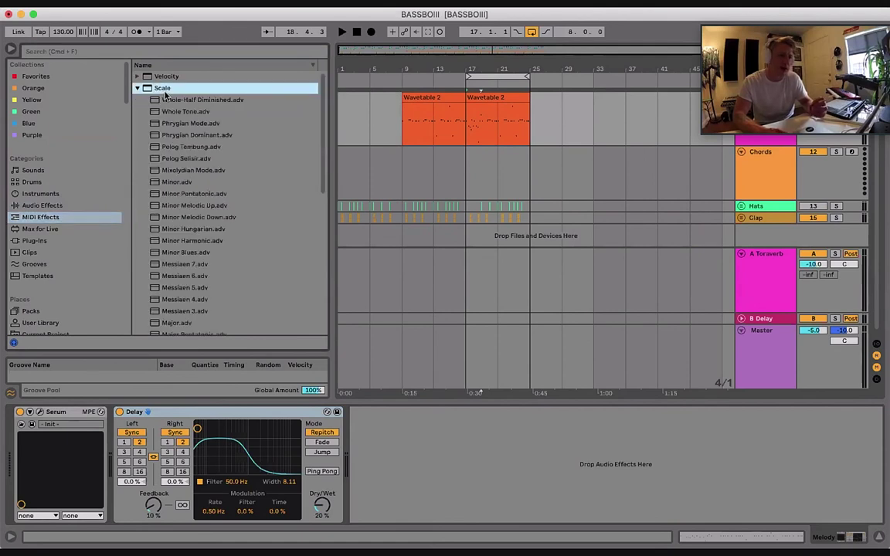
scroll(169, 216, "down", 6)
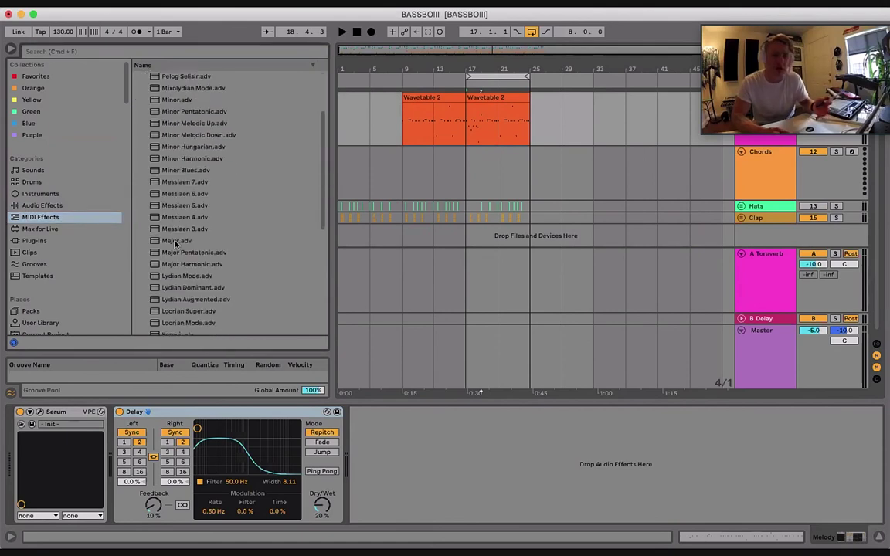
scroll(176, 245, "up", 2)
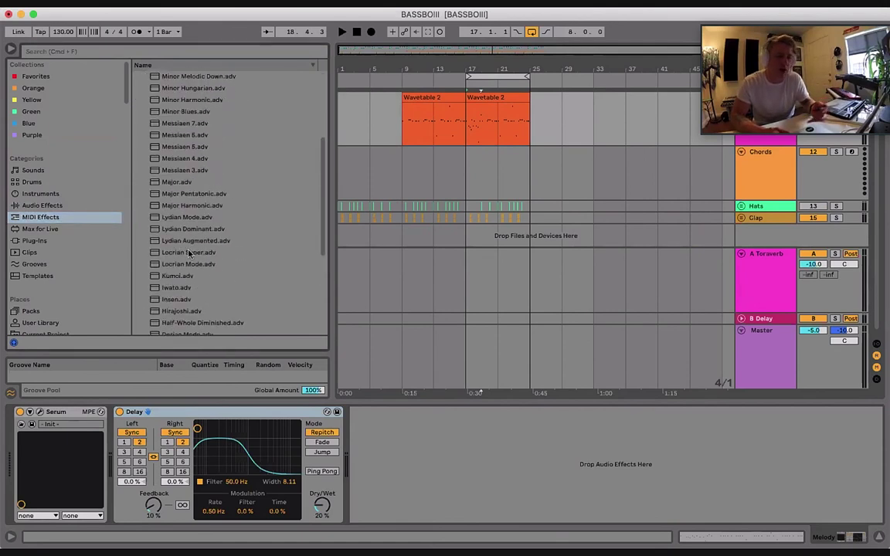
scroll(188, 254, "up", 3)
left_click(180, 127)
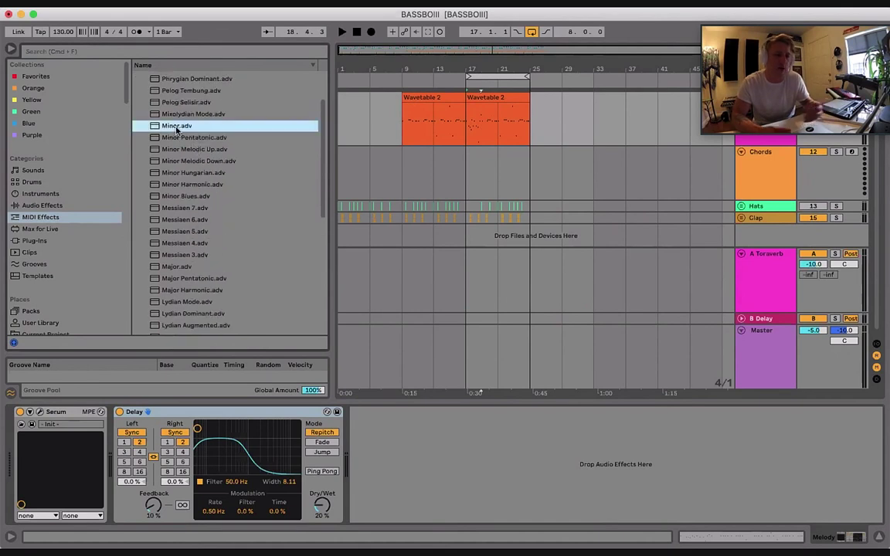
double_click(178, 129)
Reopen the Melody track's Wavetable 2 clip at bar 17 in the note editor
left_click(66, 411)
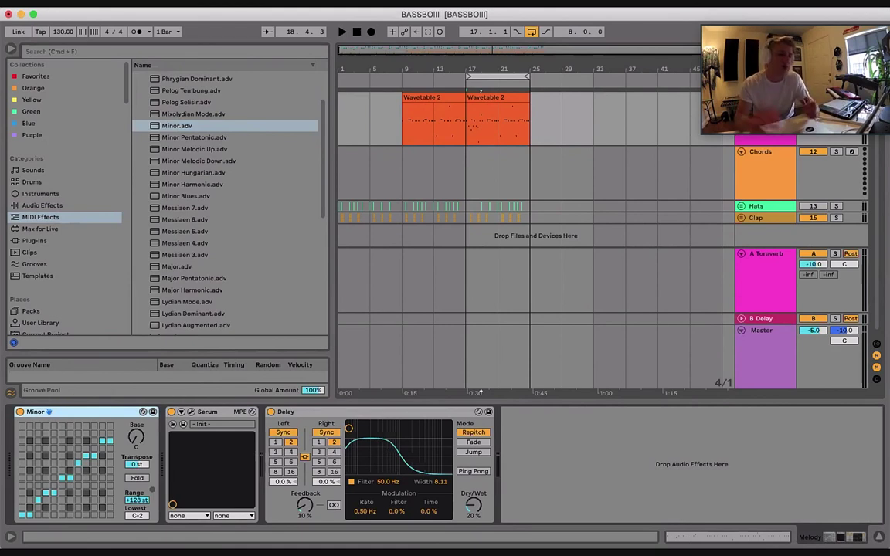
left_click(136, 464)
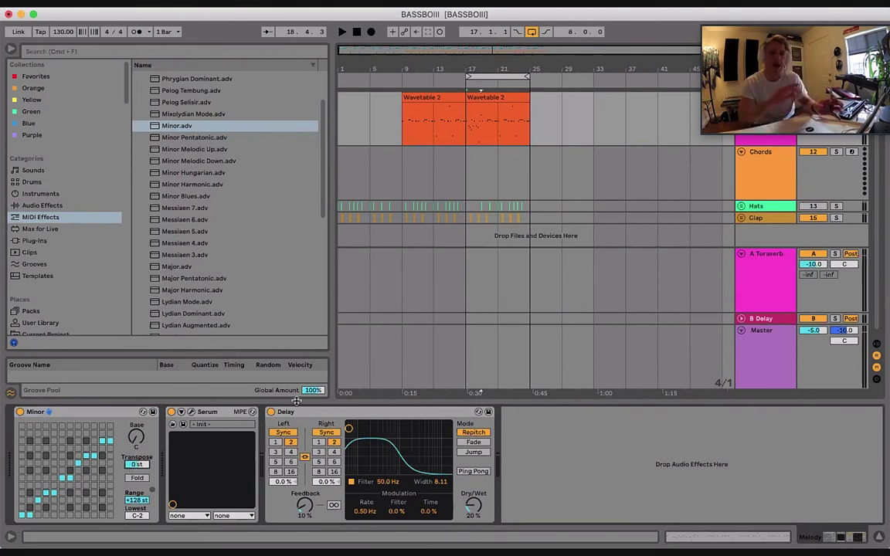
left_click(58, 412)
double_click(477, 96)
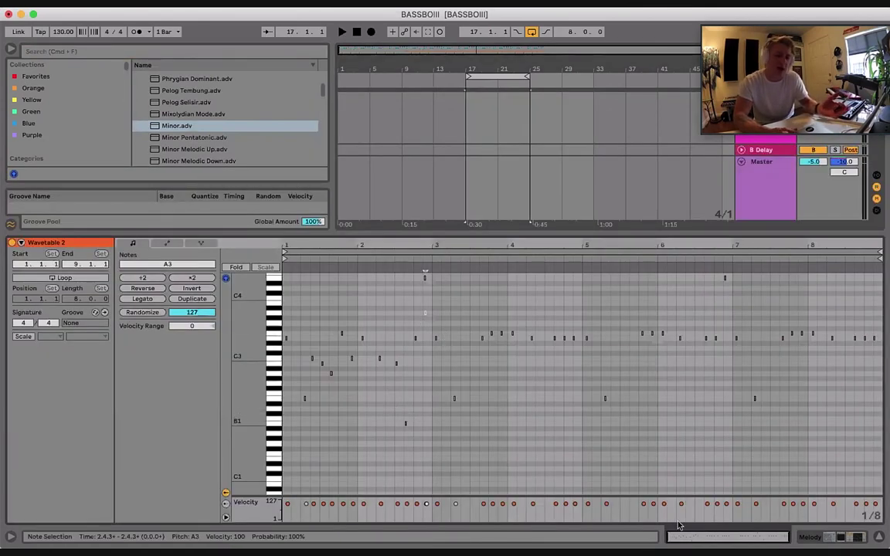
Remove the Minor scale MIDI effect from the Melody track's device chain, keeping Serum and Delay
left_click(854, 539)
scroll(507, 185, "up", 3)
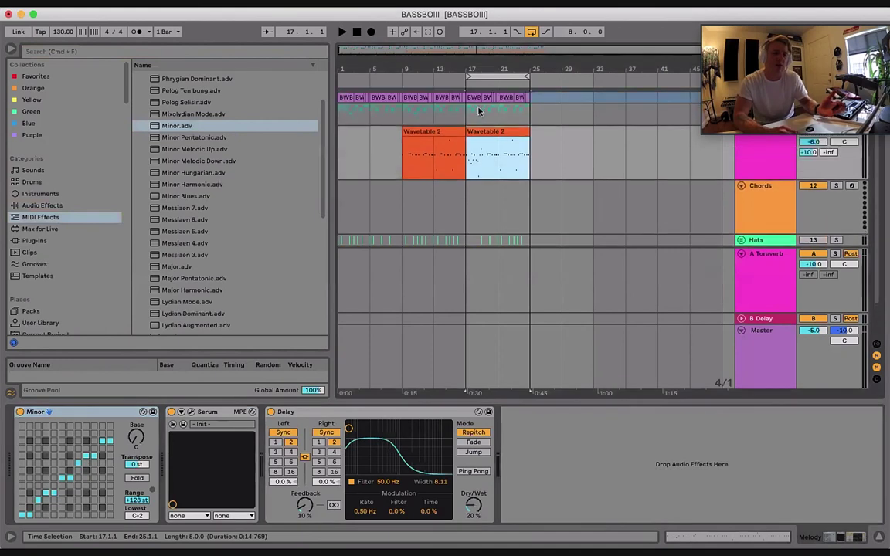
left_click(757, 110)
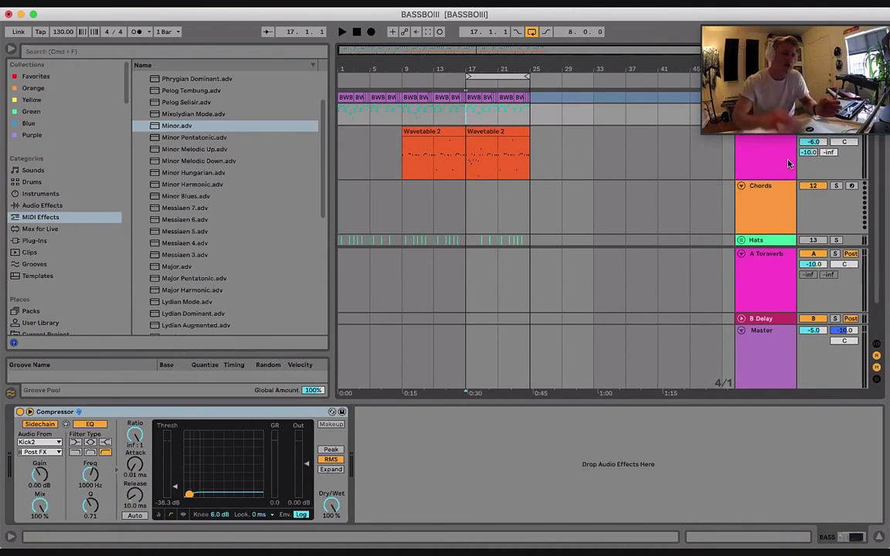
left_click(789, 164)
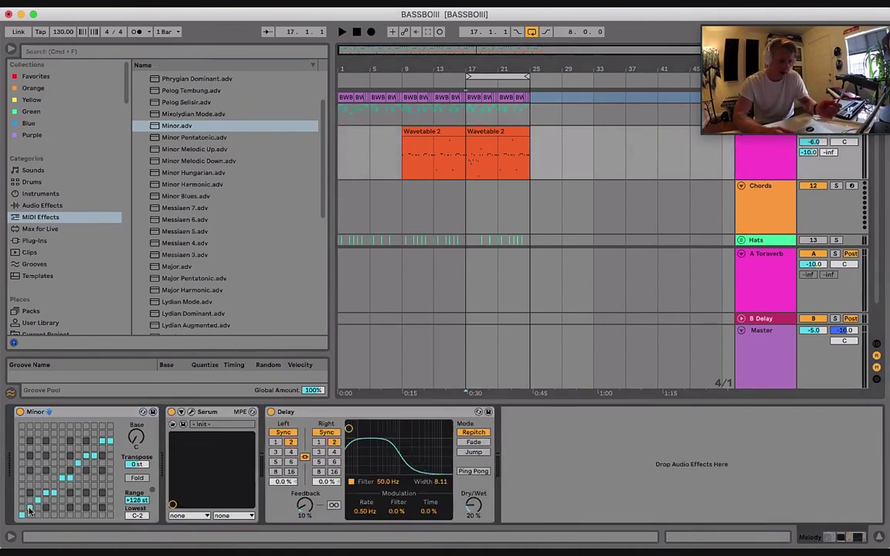
left_click(43, 413)
key("Delete")
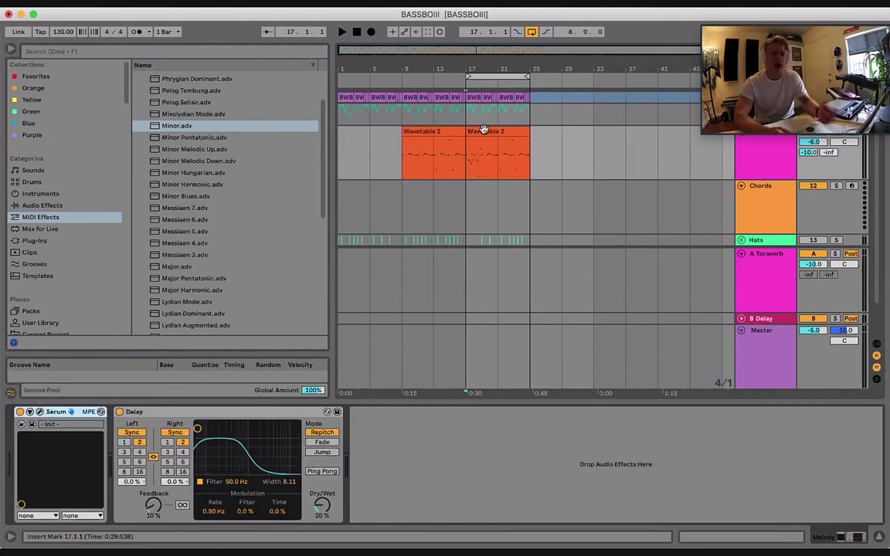
Select the second Wavetable 2 clip on the Melody track, starting at bar 17, and show its MIDI notes
left_click(479, 132)
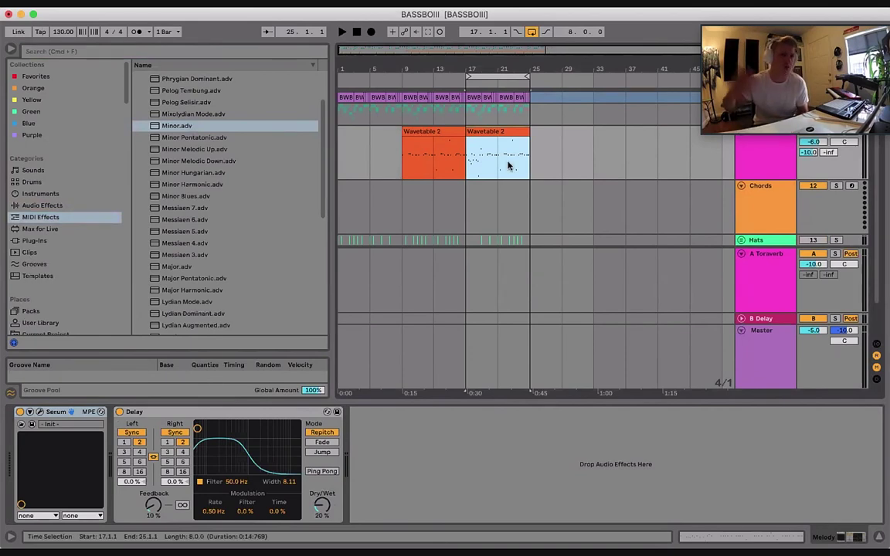
double_click(499, 131)
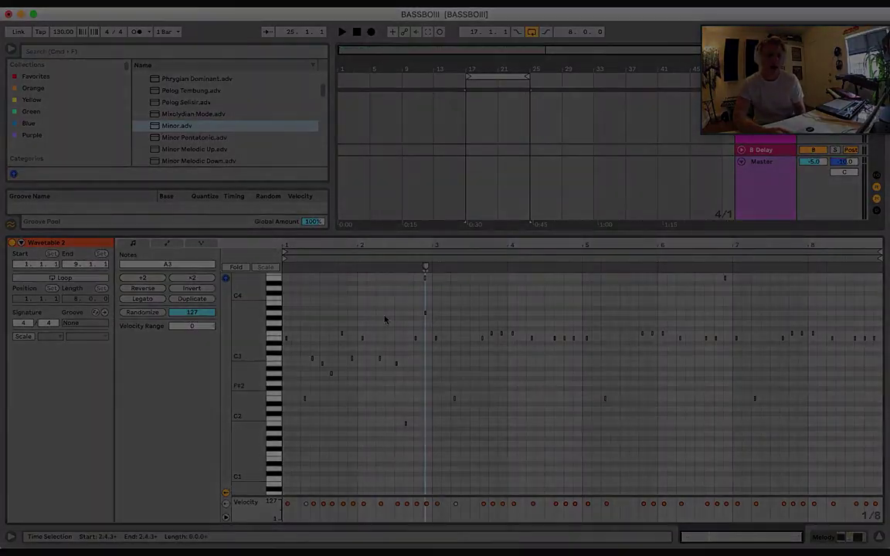